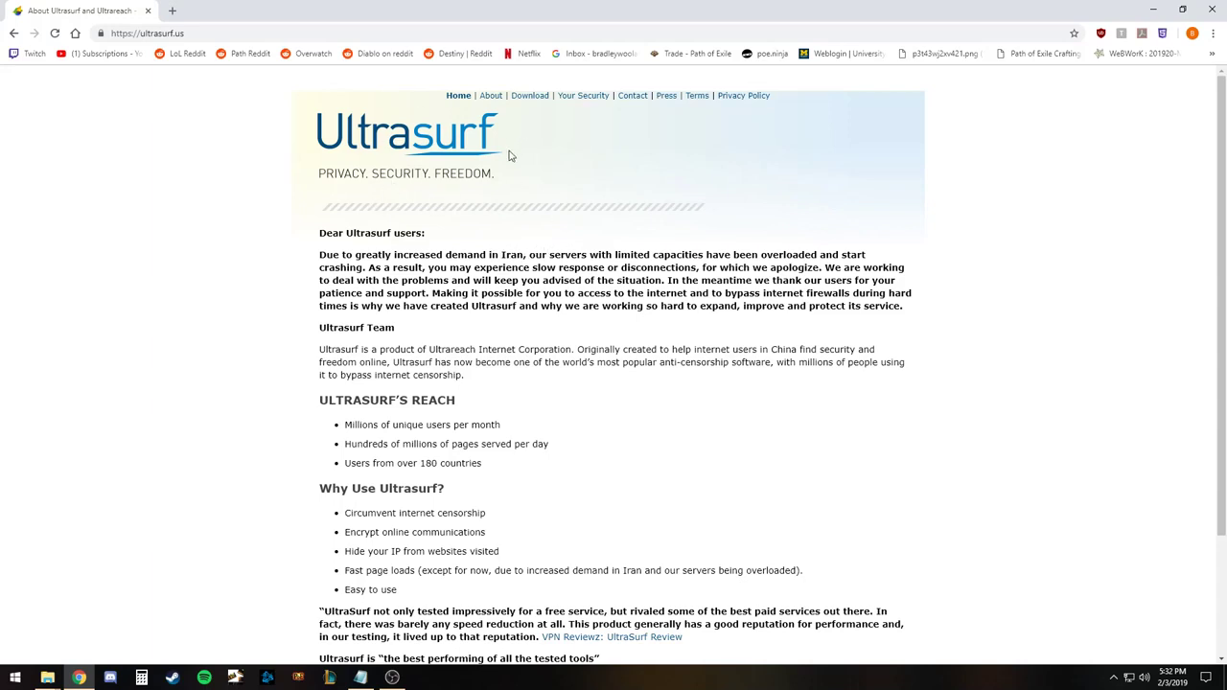
Open the Ultrasurf download page and launch u1901.exe from the Downloads\u folder
click(531, 96)
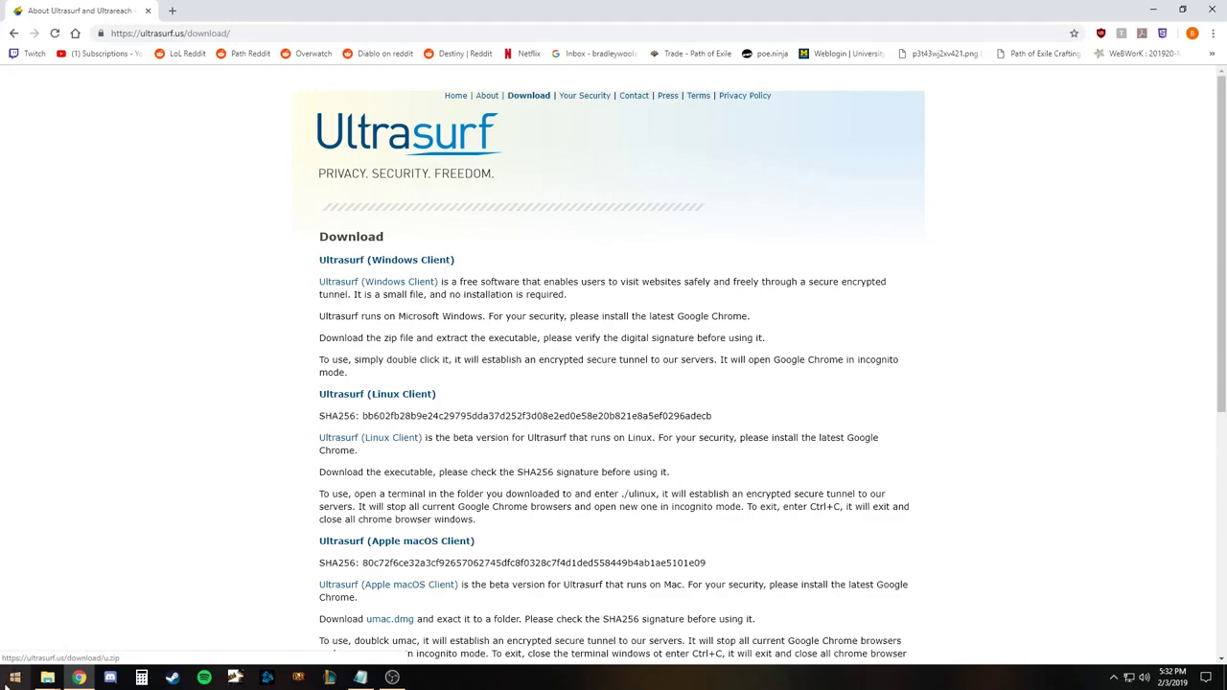
click(1160, 9)
drag(457, 136, 497, 135)
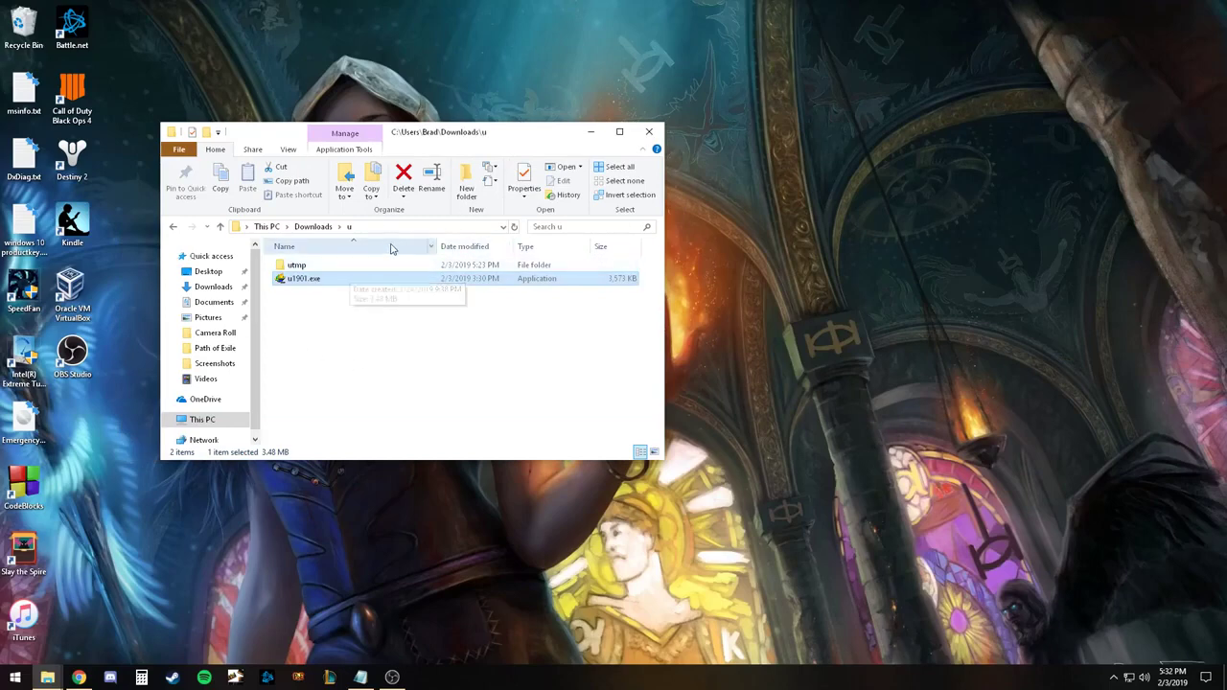
click(345, 304)
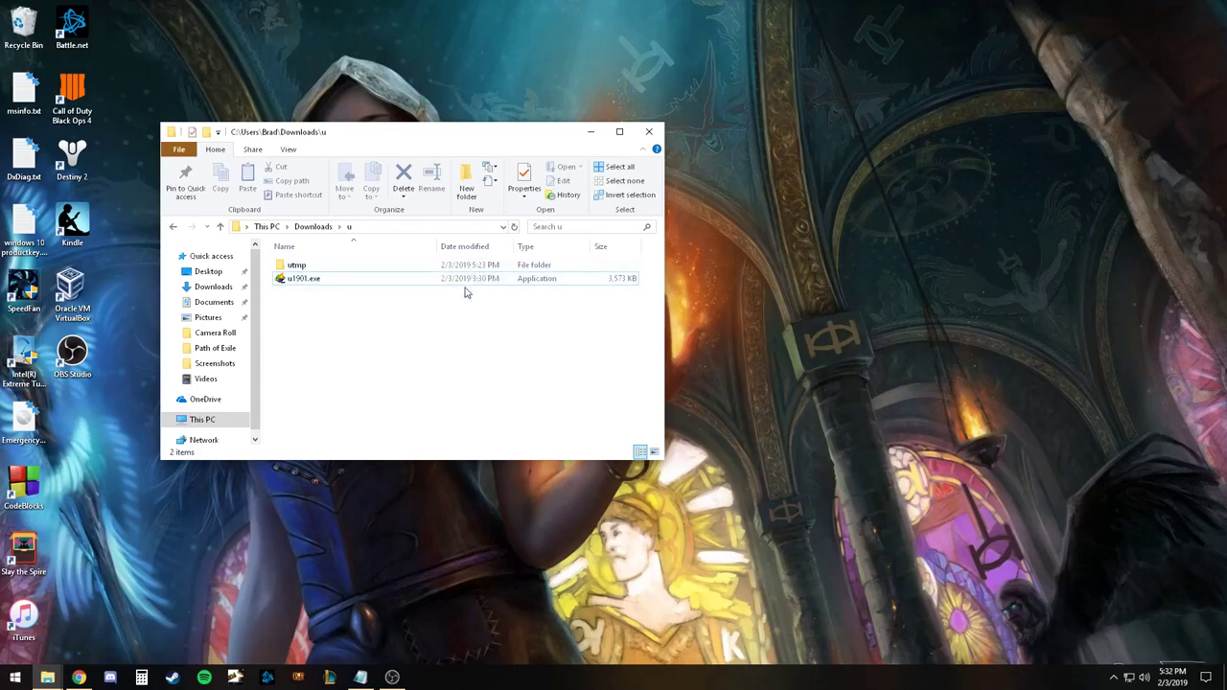
double_click(337, 284)
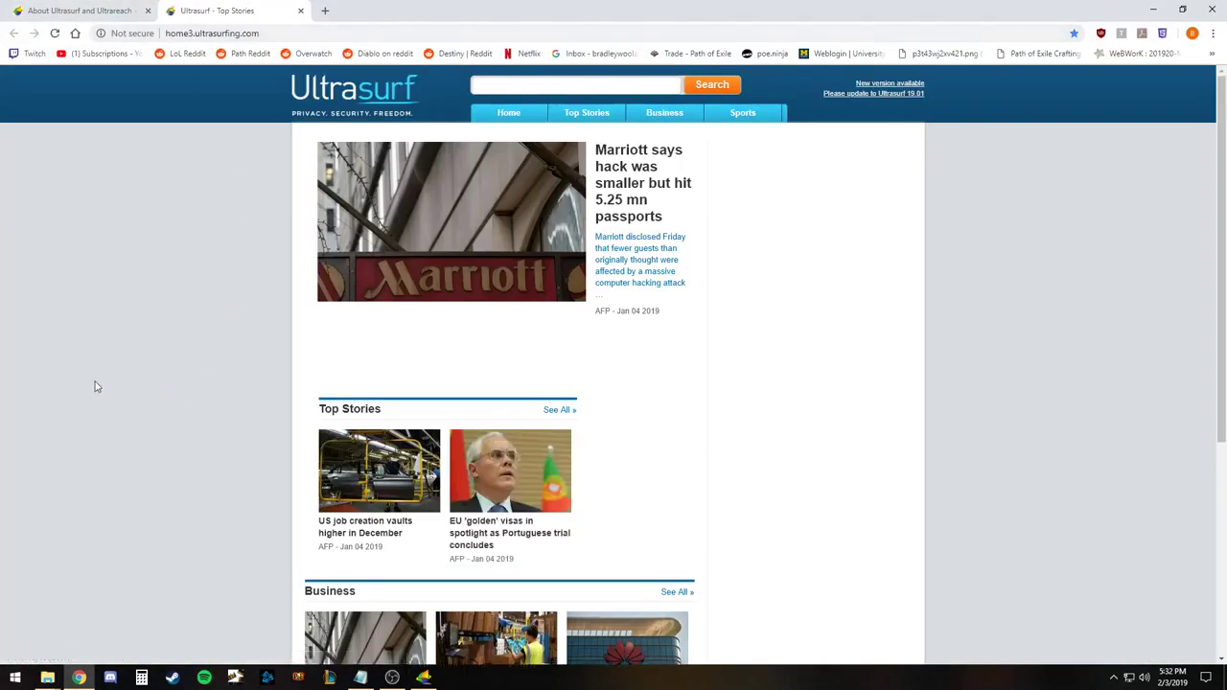
Minimize the browser and folder windows and place the UltraSurf window near the middle of the desktop
click(1154, 9)
drag(105, 9, 532, 124)
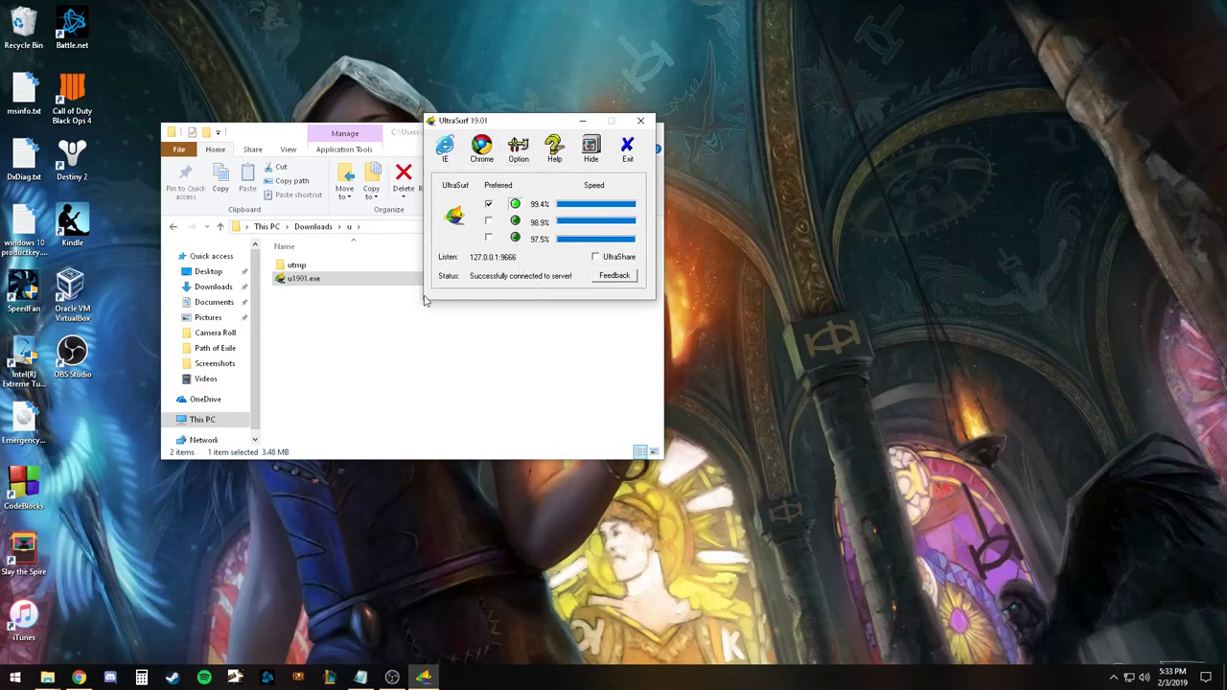
drag(552, 121, 628, 176)
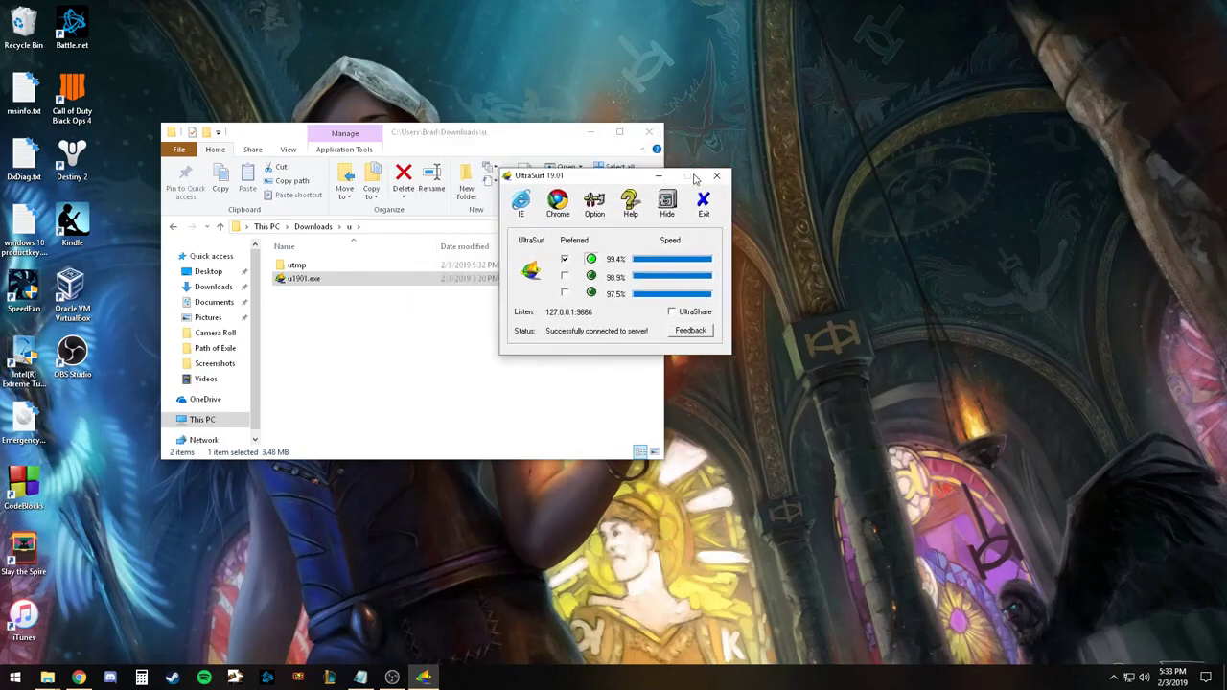
click(590, 131)
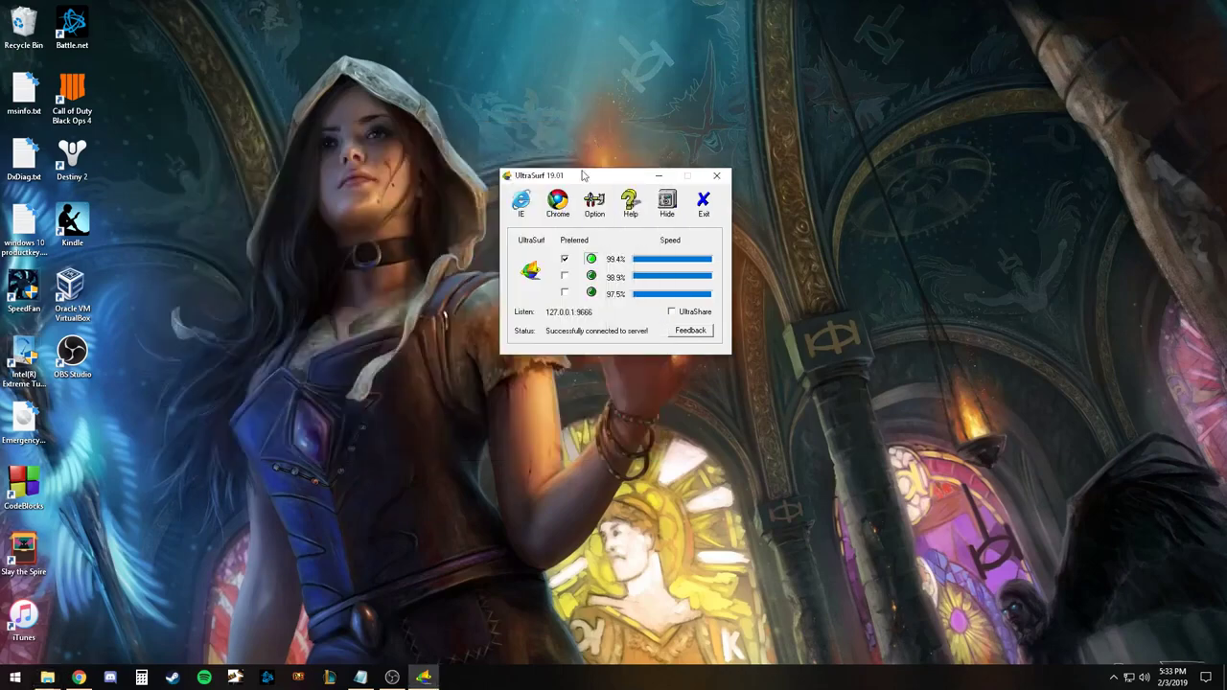
mouse_move(622, 173)
mouse_down()
mouse_move(572, 173)
mouse_move(601, 173)
mouse_up()
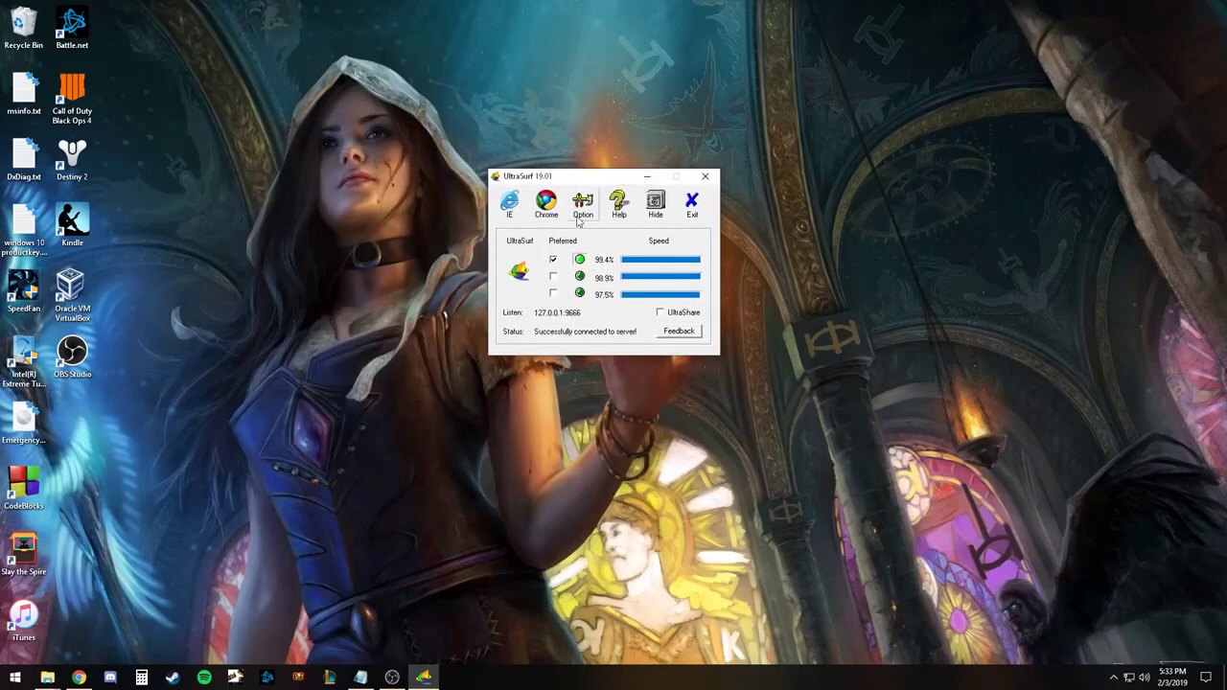
Review the UltraSurf options and close them without changing any setting
click(583, 205)
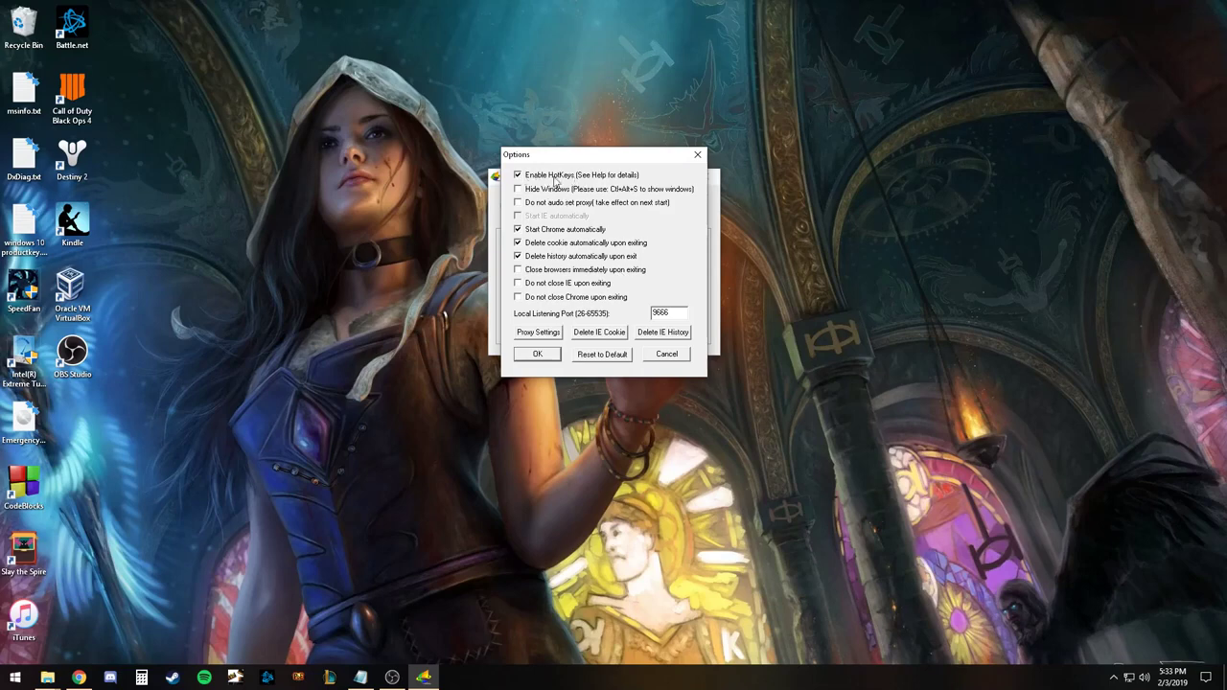
click(696, 155)
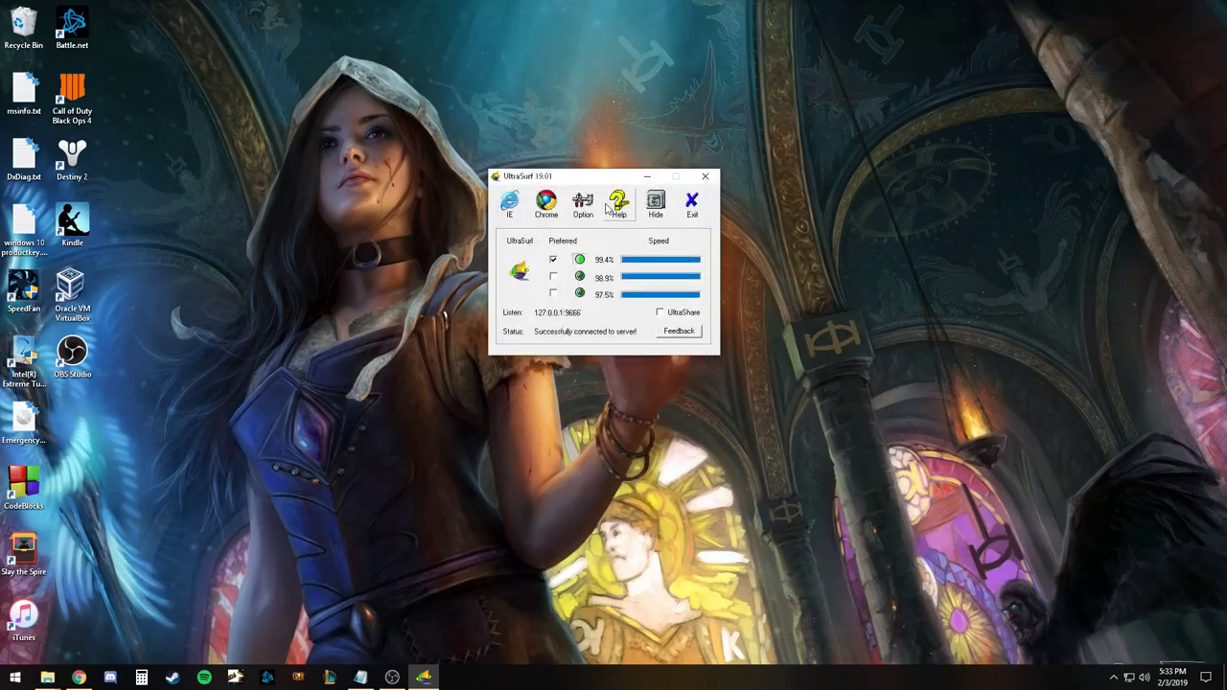
Open the UltraSurf user's guide, examine its table of shortcut keys including the exit-and-delete command, and minimize the guide
click(656, 201)
click(618, 203)
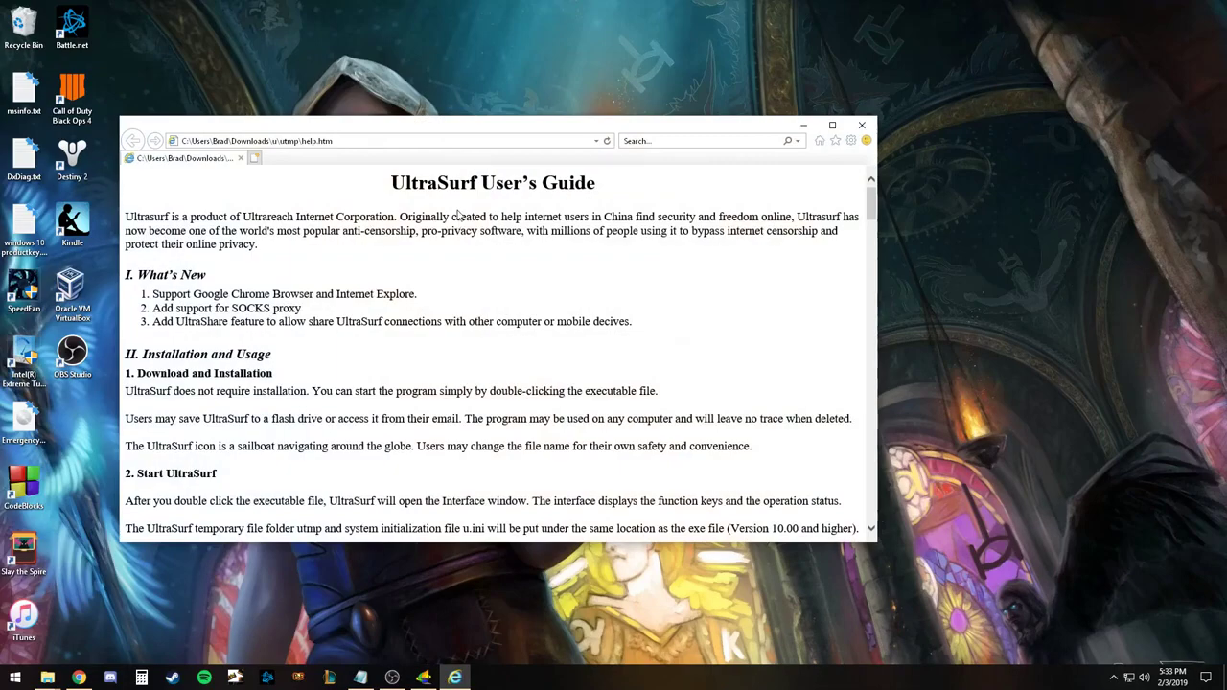
scroll(458, 215, down, 20)
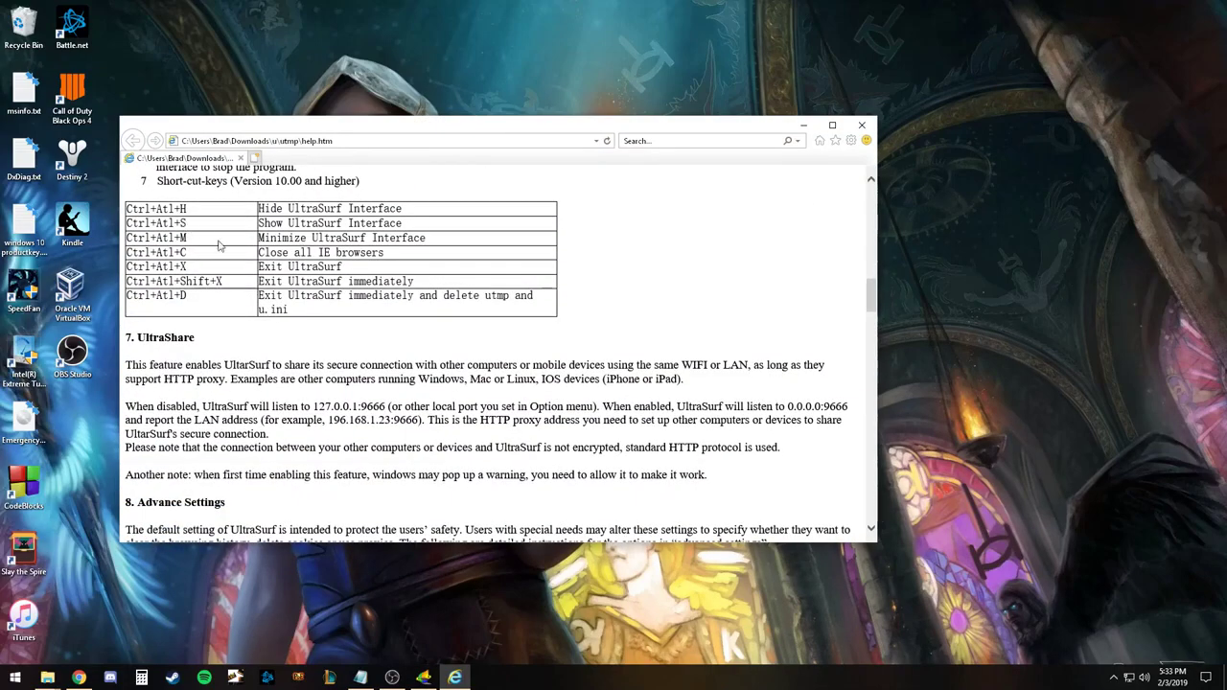
drag(290, 309, 258, 297)
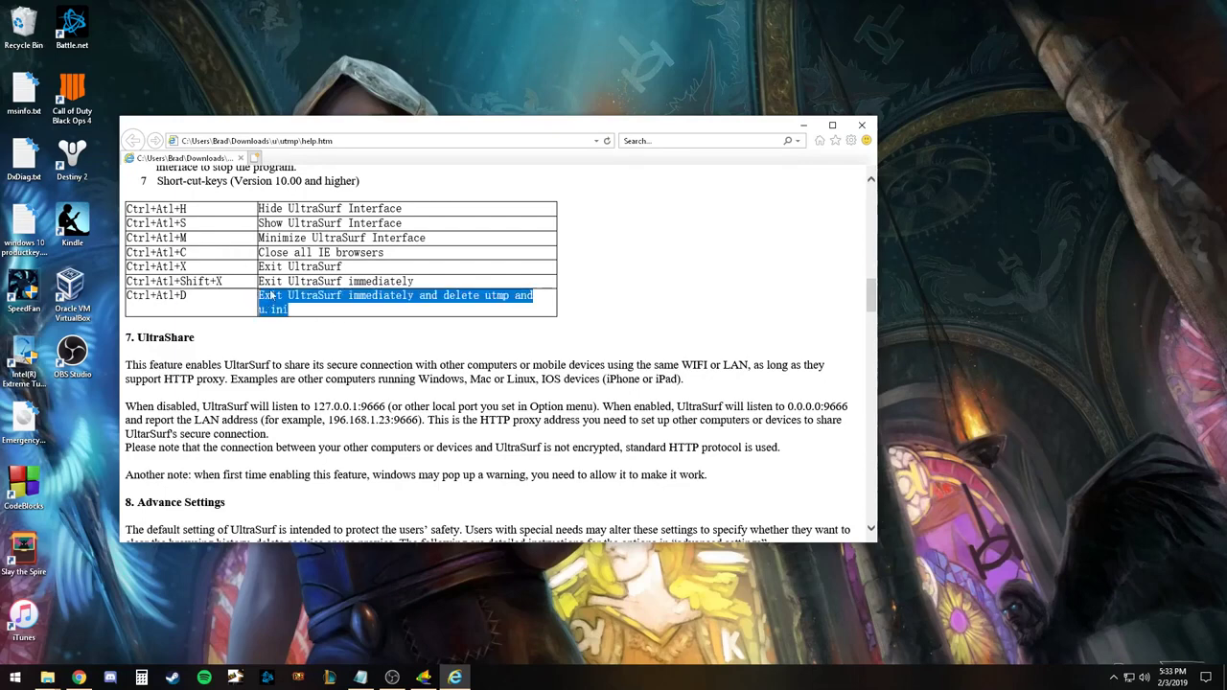
click(354, 315)
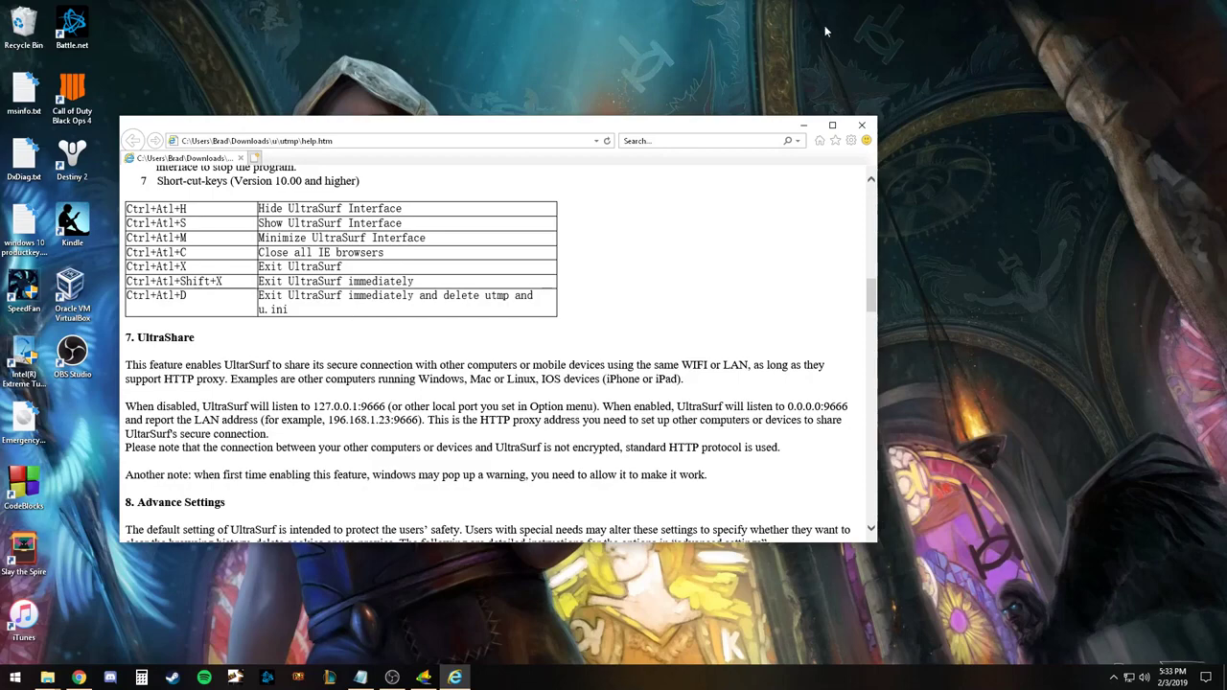
click(806, 126)
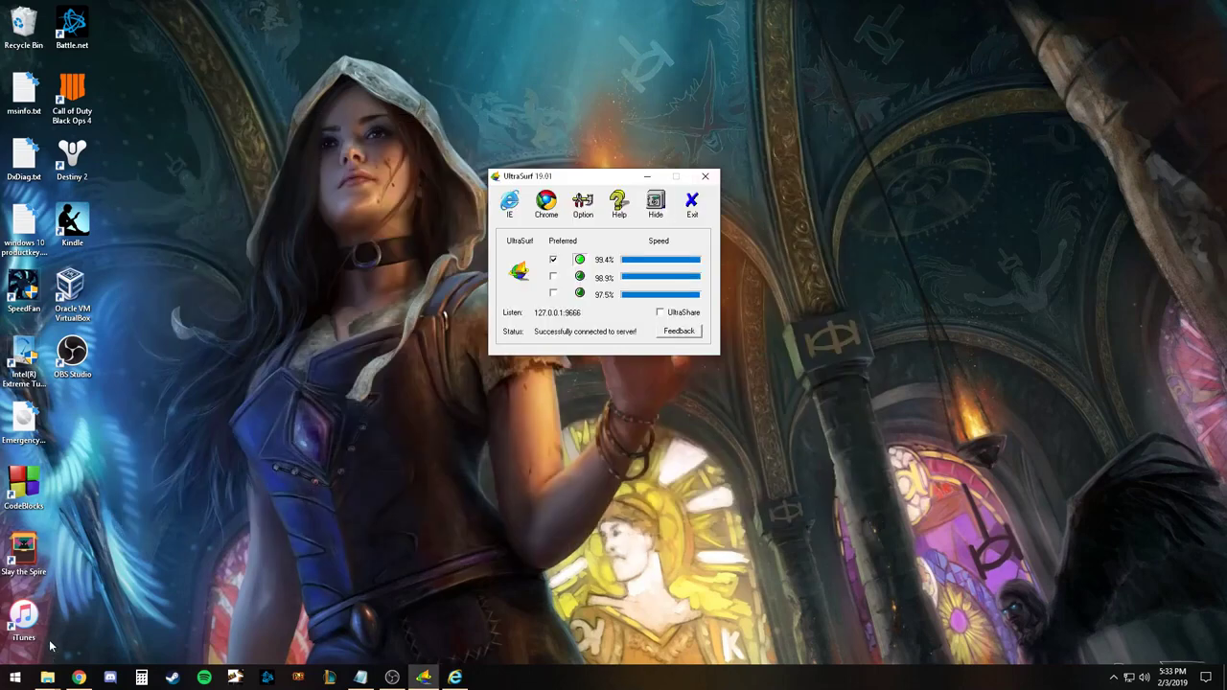
Check the Downloads\u folder for the utmp folder and u.ini file, and minimize the folder window
mouse_move(47, 677)
click(57, 614)
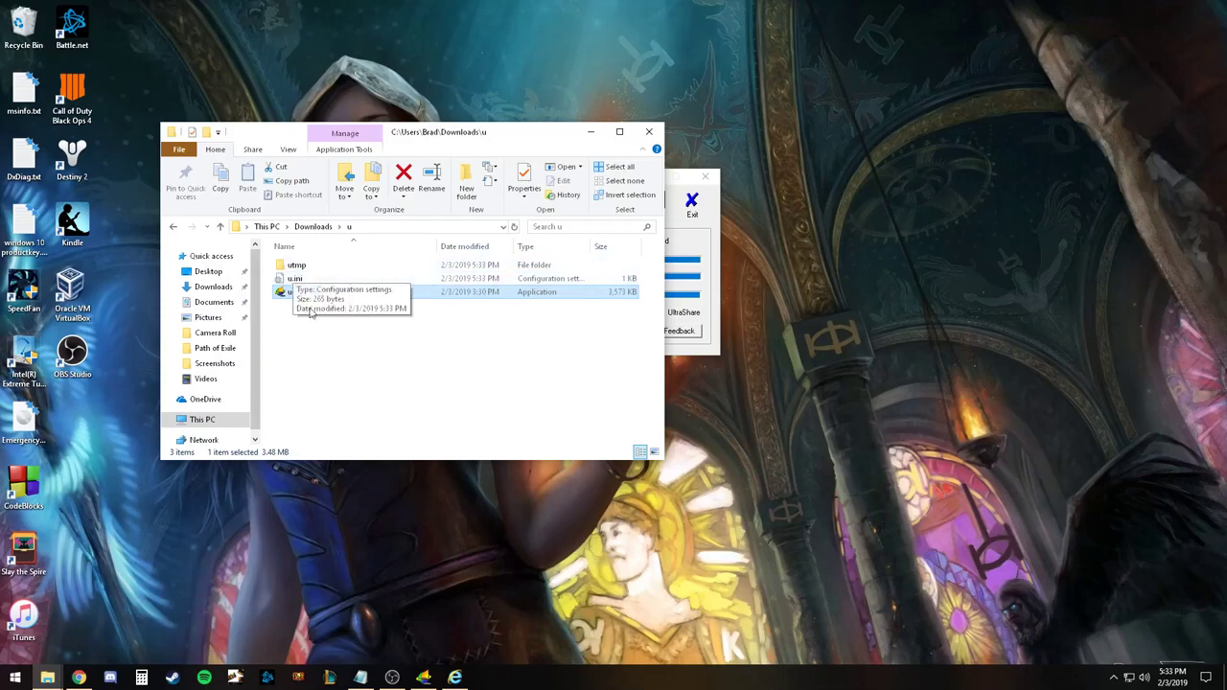
drag(299, 292, 298, 282)
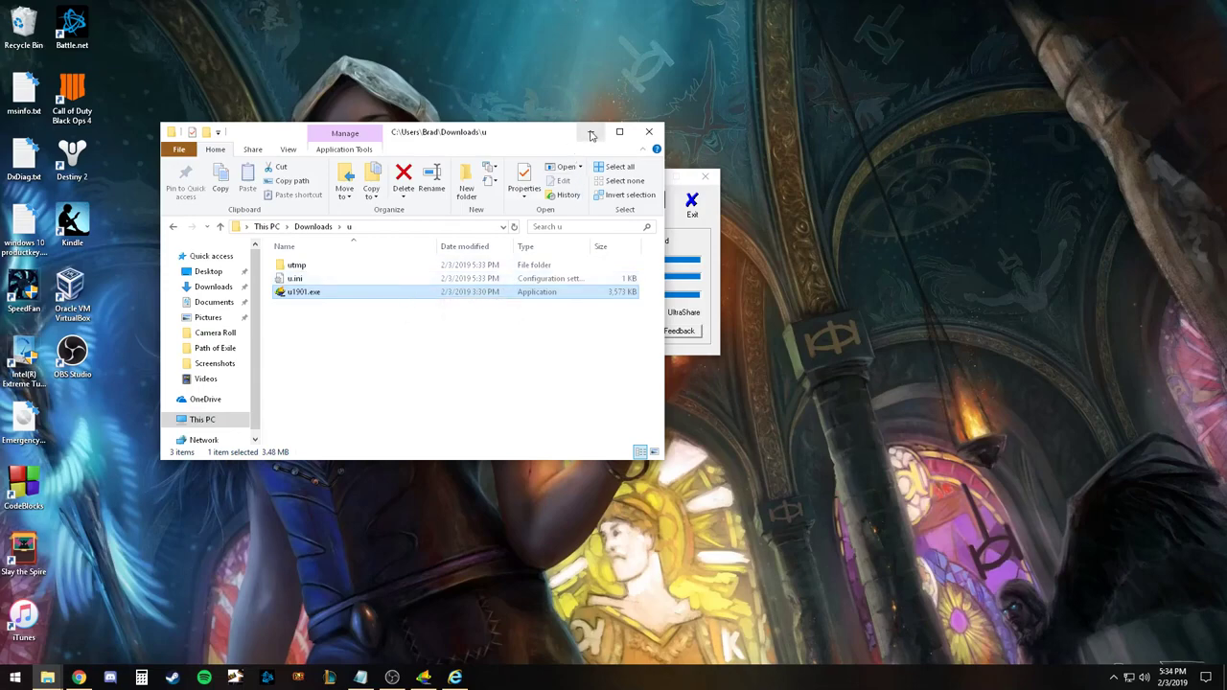
click(591, 133)
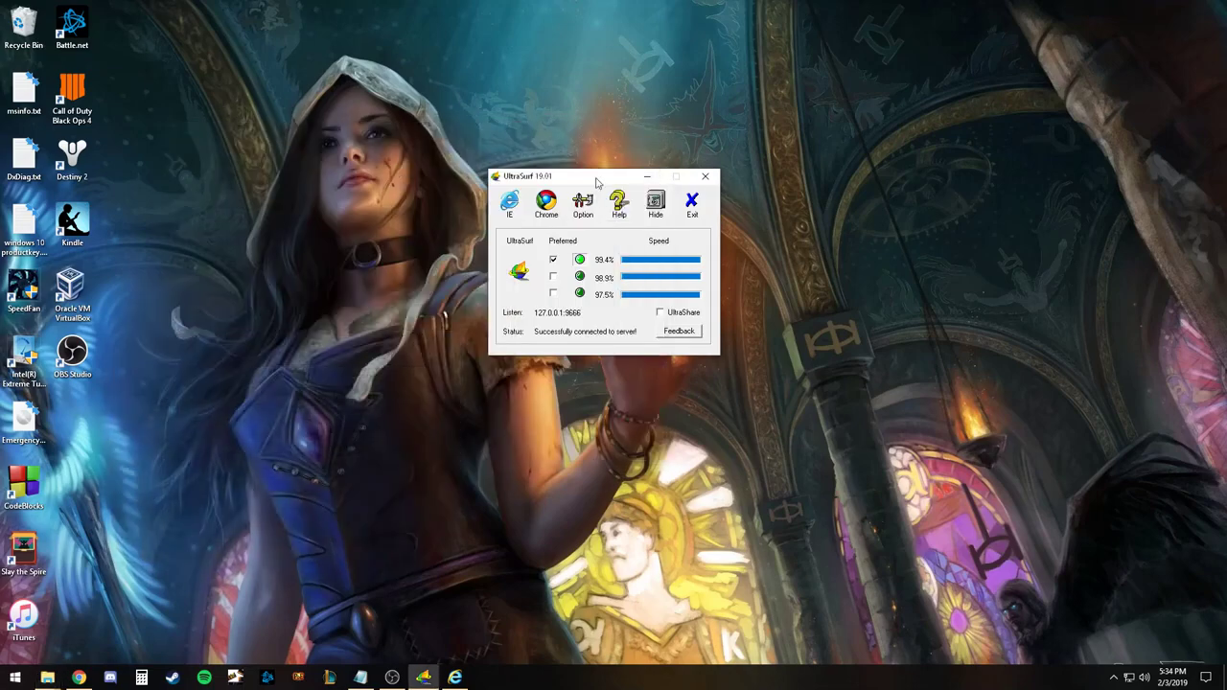
Exit UltraSurf immediately with deletion of utmp and u.ini, and bring up the Downloads\u folder to check its contents
key(alt+F4)
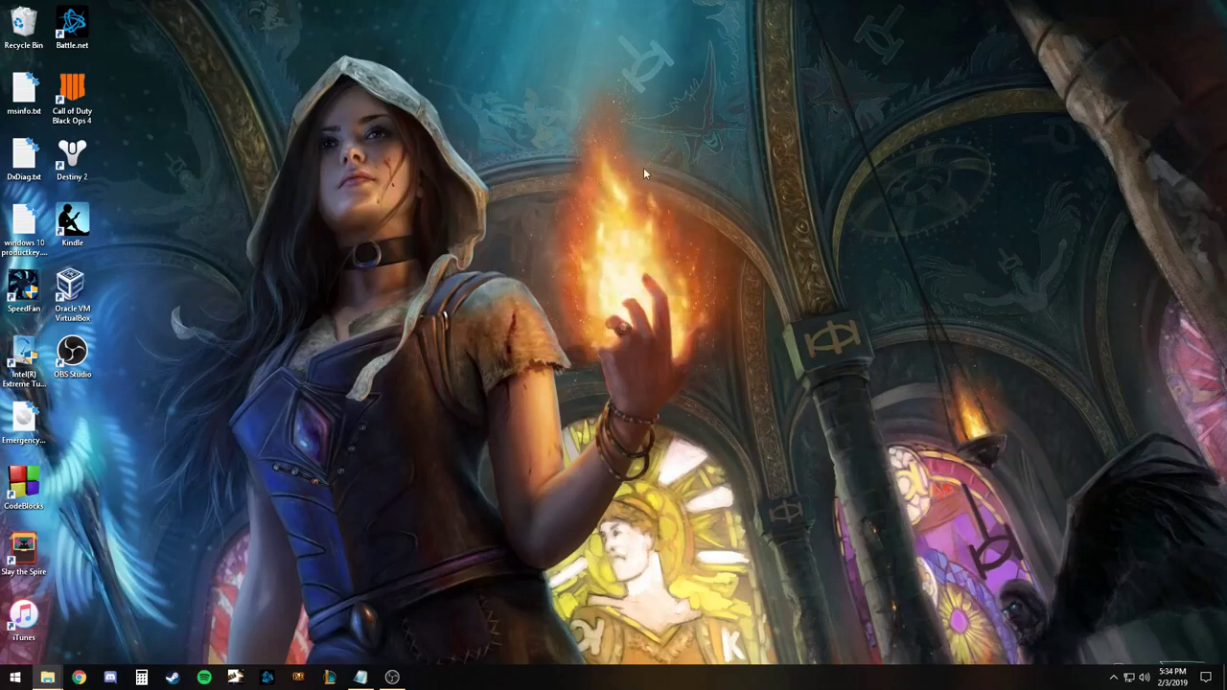
mouse_move(47, 677)
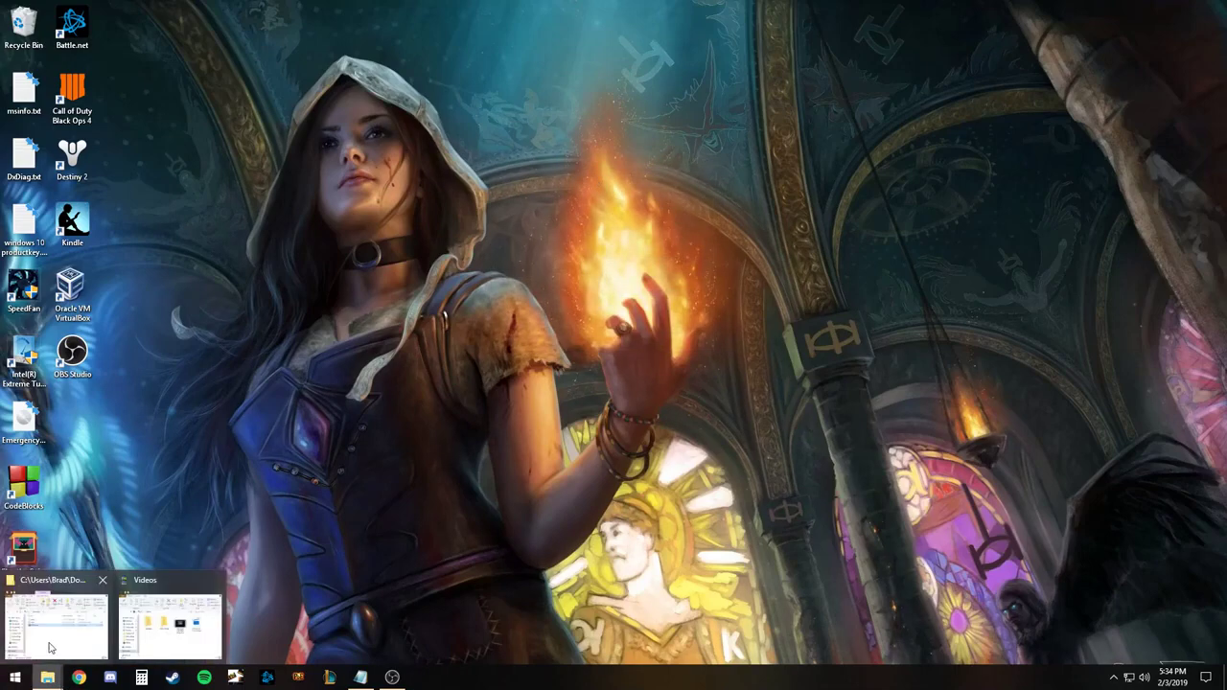
click(57, 628)
click(309, 279)
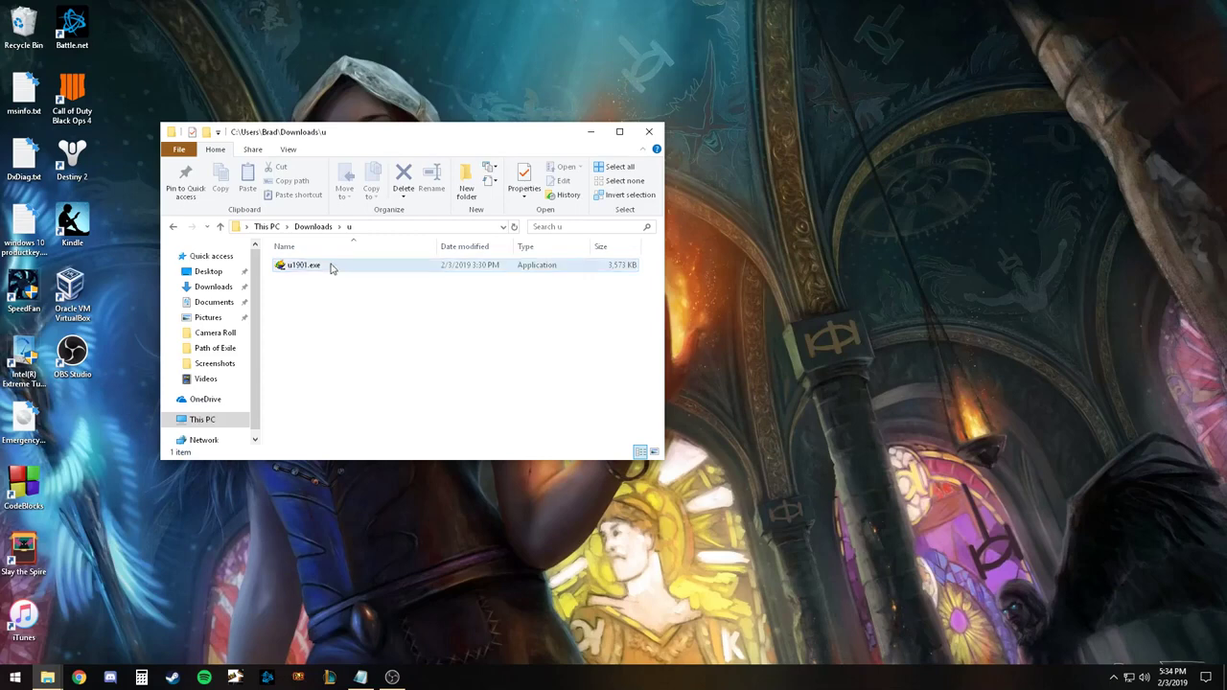
Launch u1901.exe again, move the UltraSurf window away from the screen corner, and minimize the browser window it opens
double_click(337, 265)
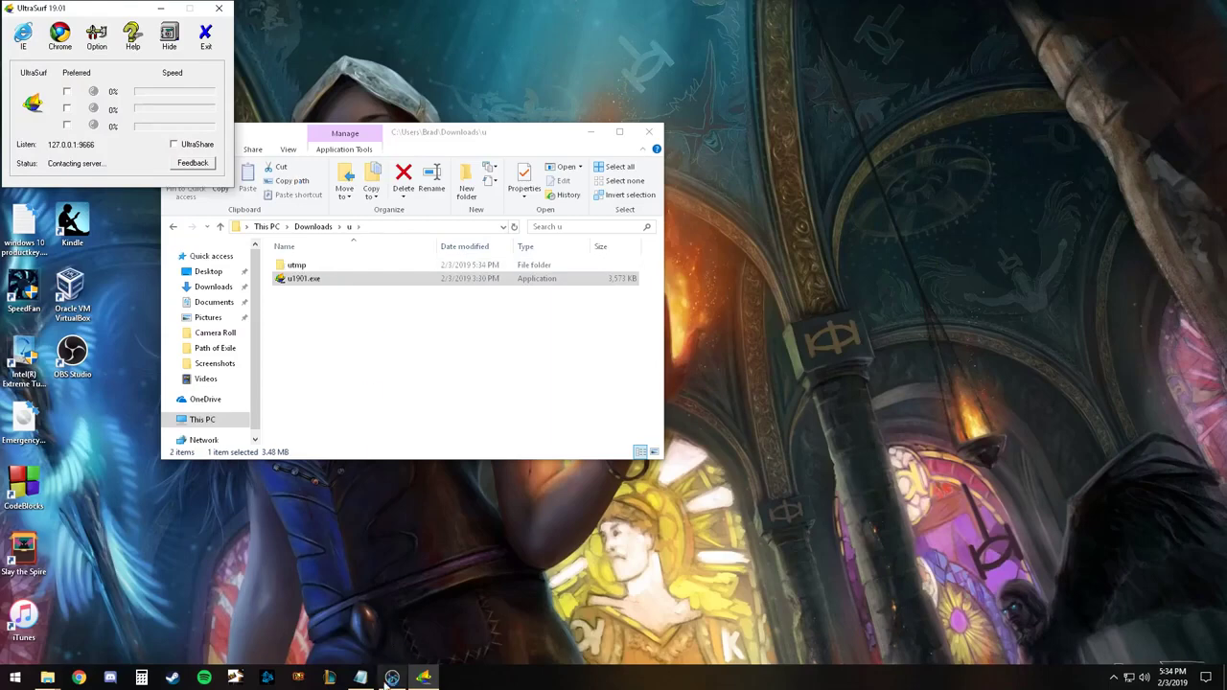
drag(116, 9, 516, 59)
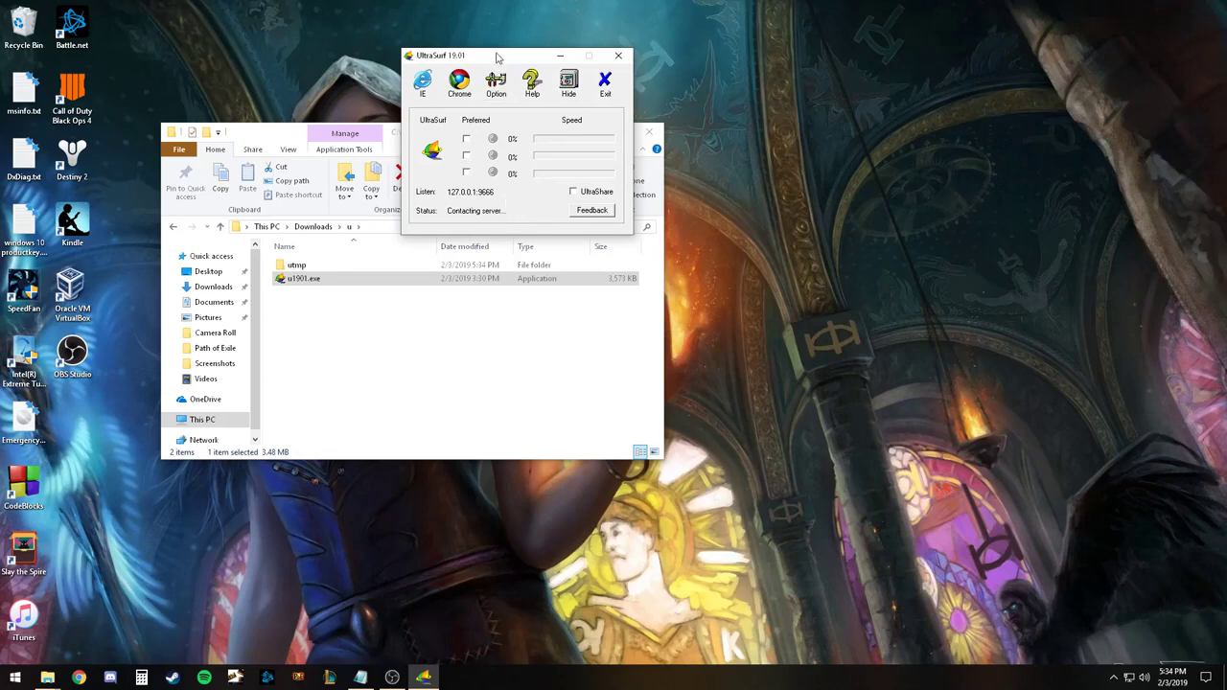
drag(497, 57, 522, 75)
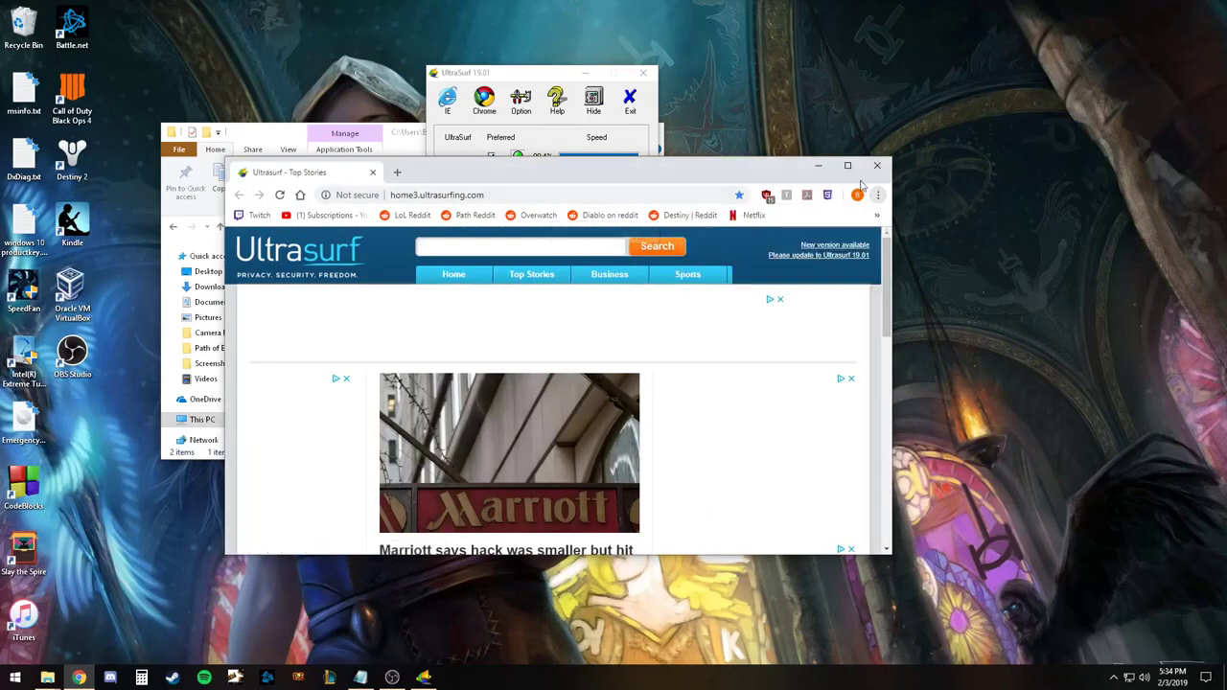
click(875, 215)
drag(482, 177, 579, 212)
click(934, 216)
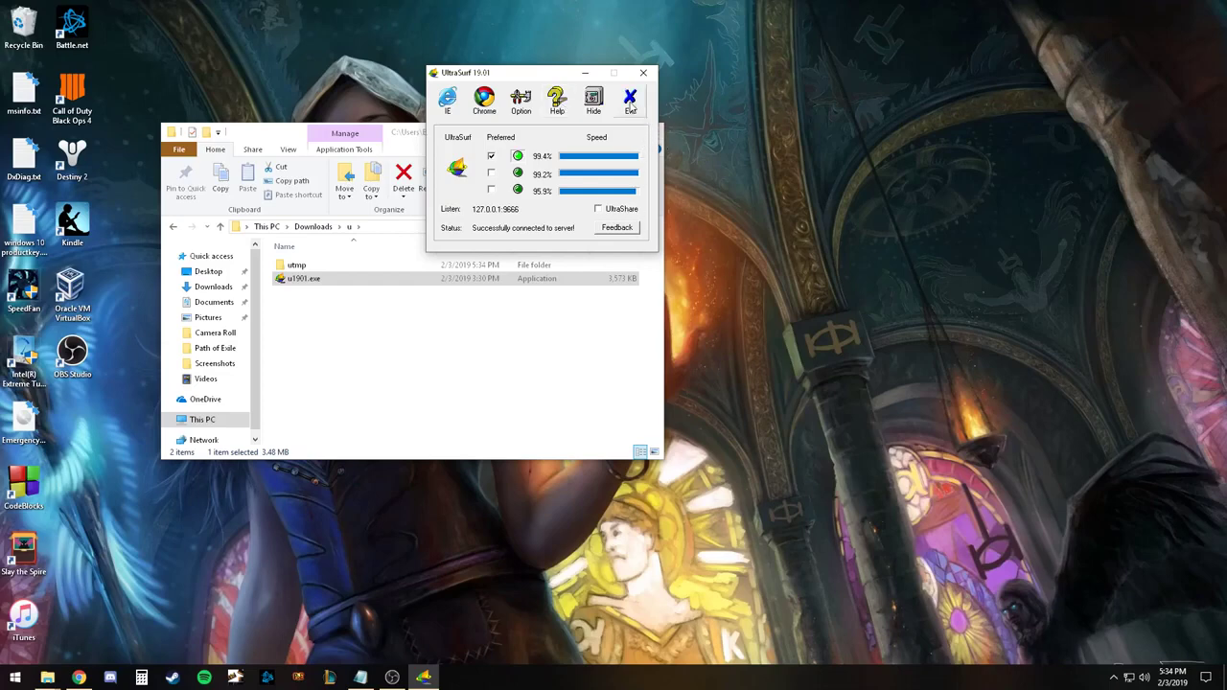
drag(551, 77, 637, 97)
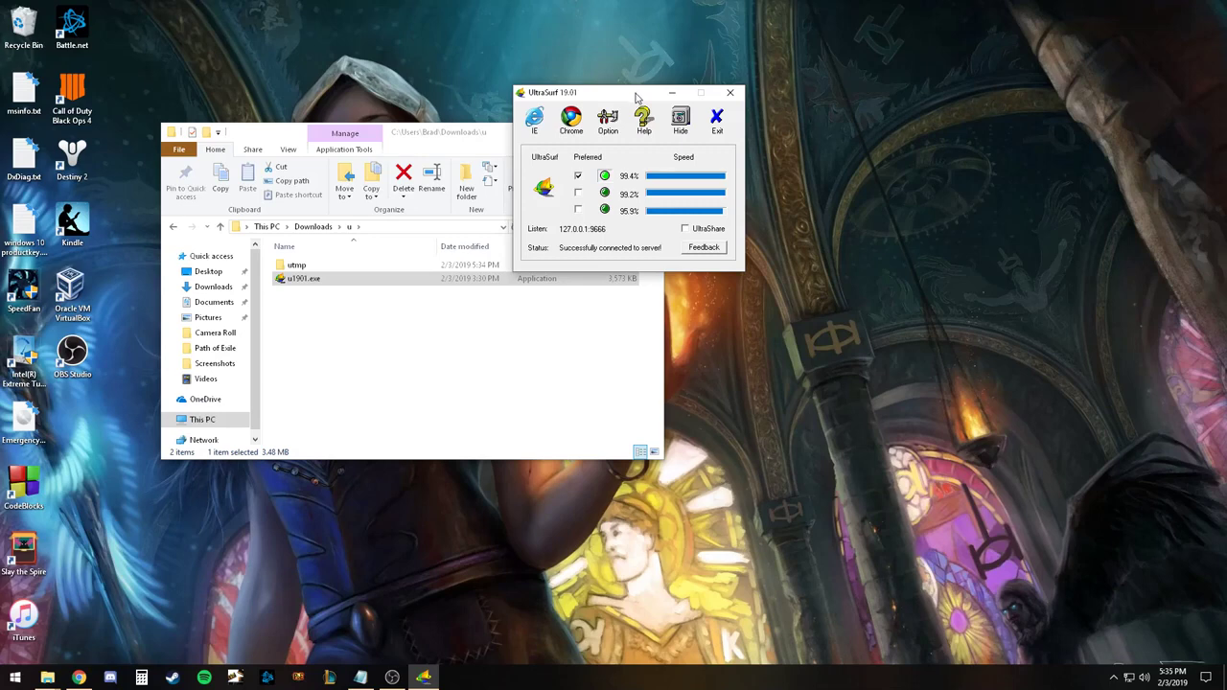
drag(637, 96, 595, 109)
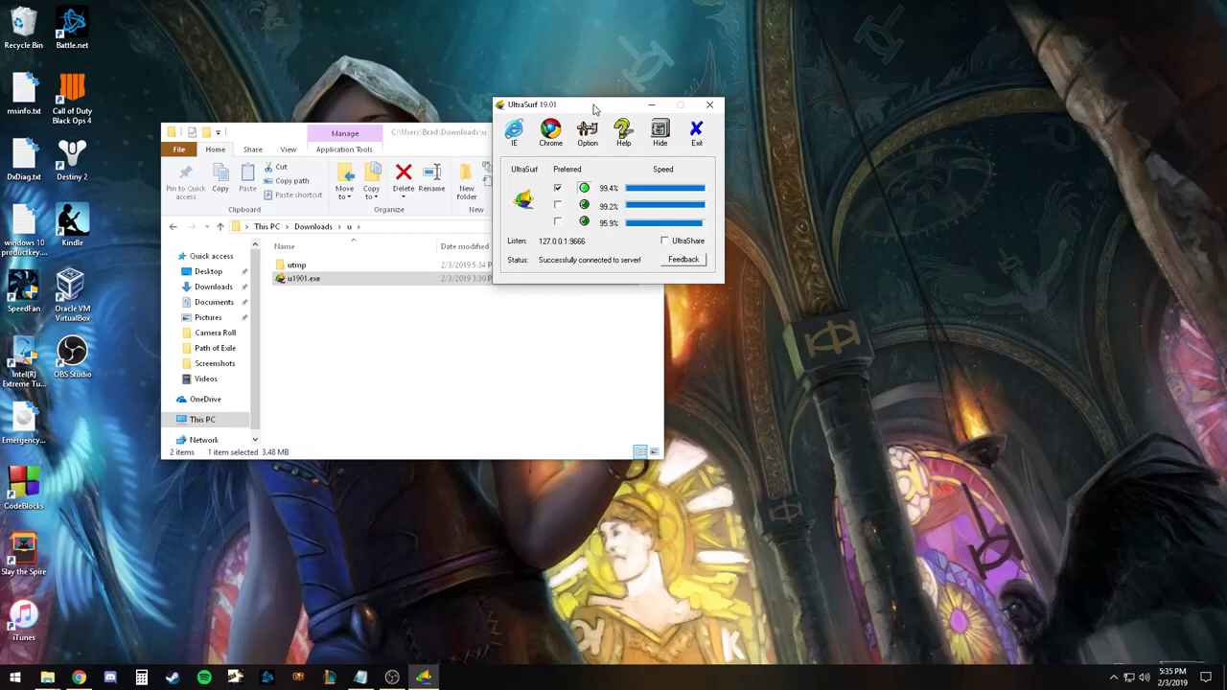
drag(594, 109, 546, 137)
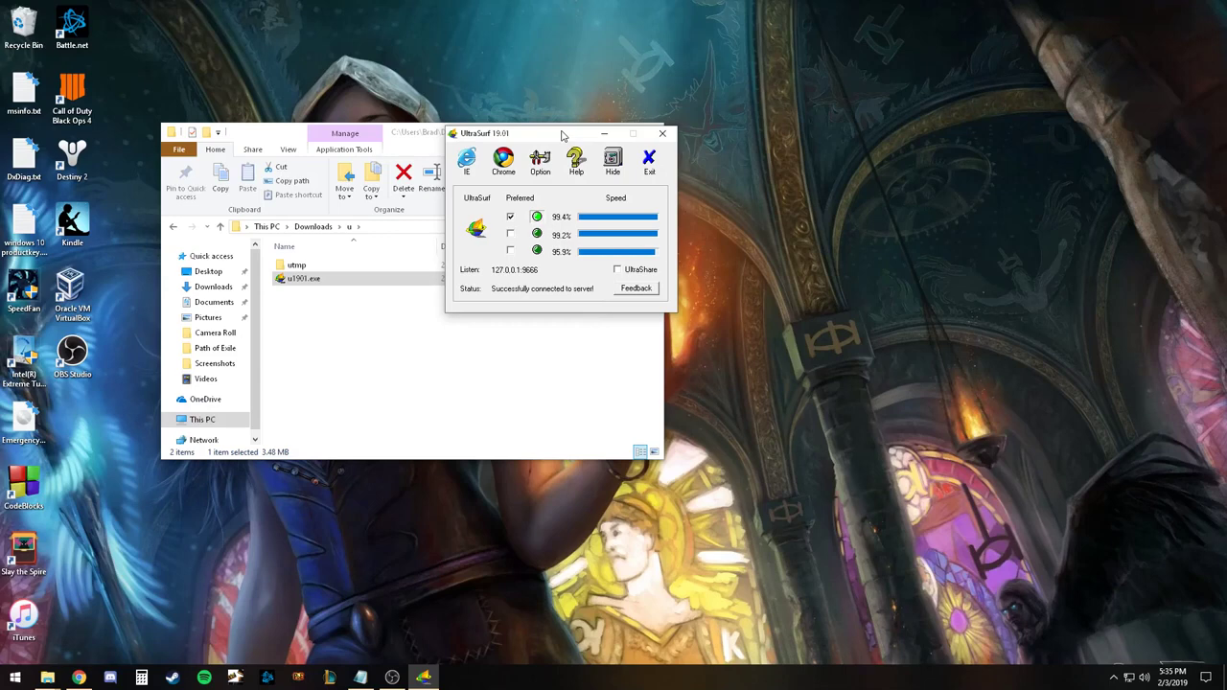
drag(516, 136, 574, 137)
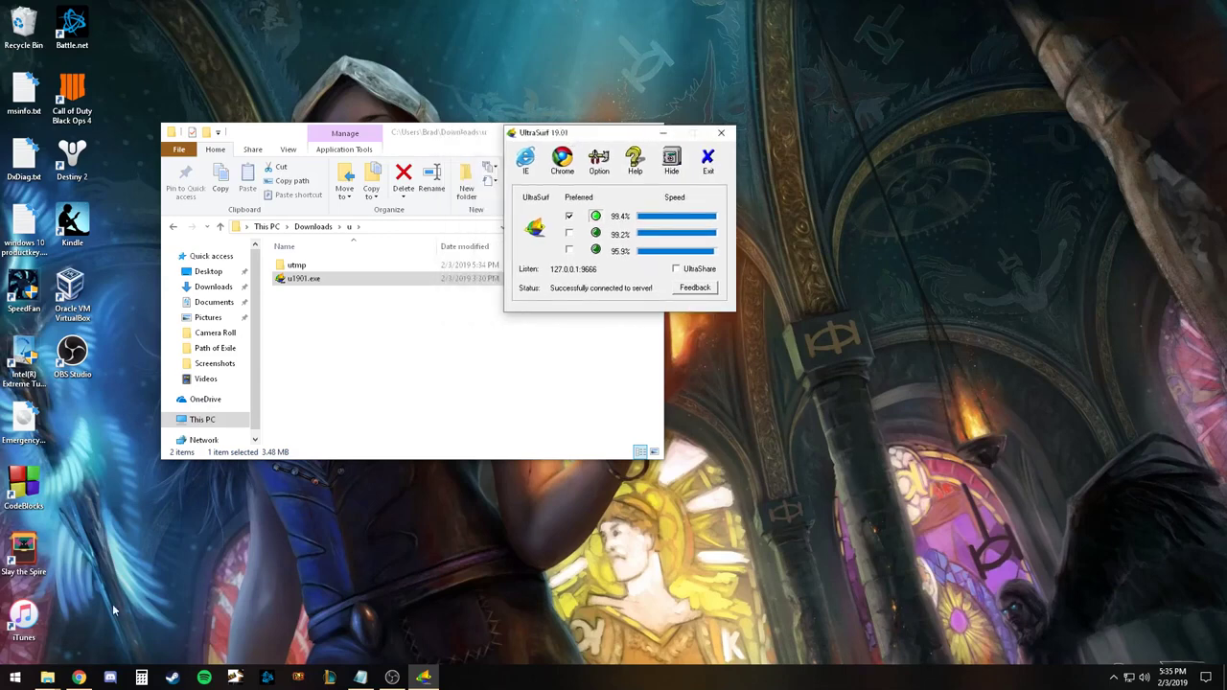
Restore and maximize Chrome, load whatismyip.com in a new tab, and check the public IP address and location
click(79, 678)
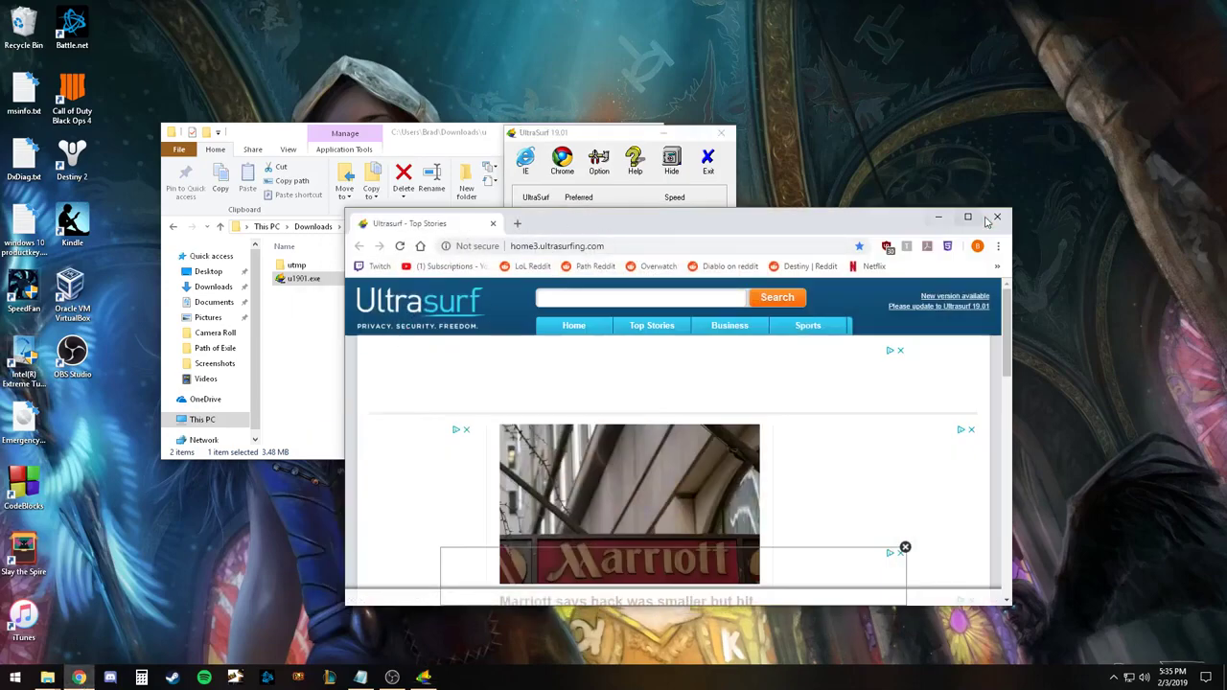
click(967, 218)
click(172, 11)
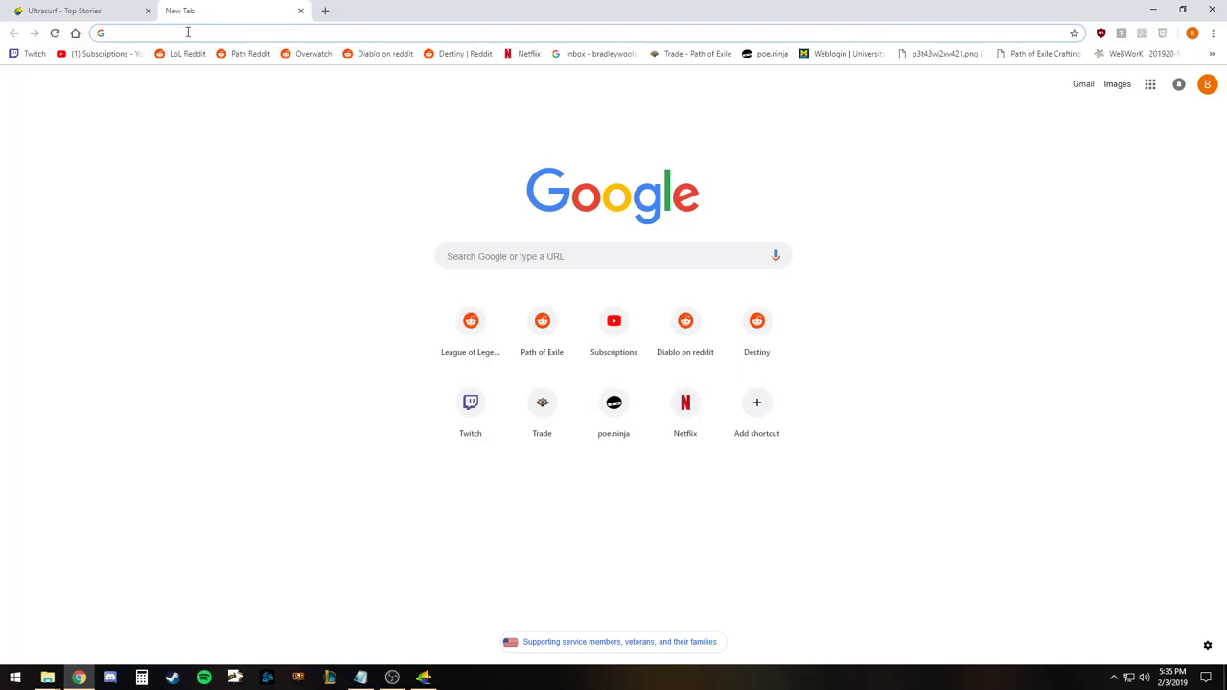
text(what is a)
key(BackSpace)
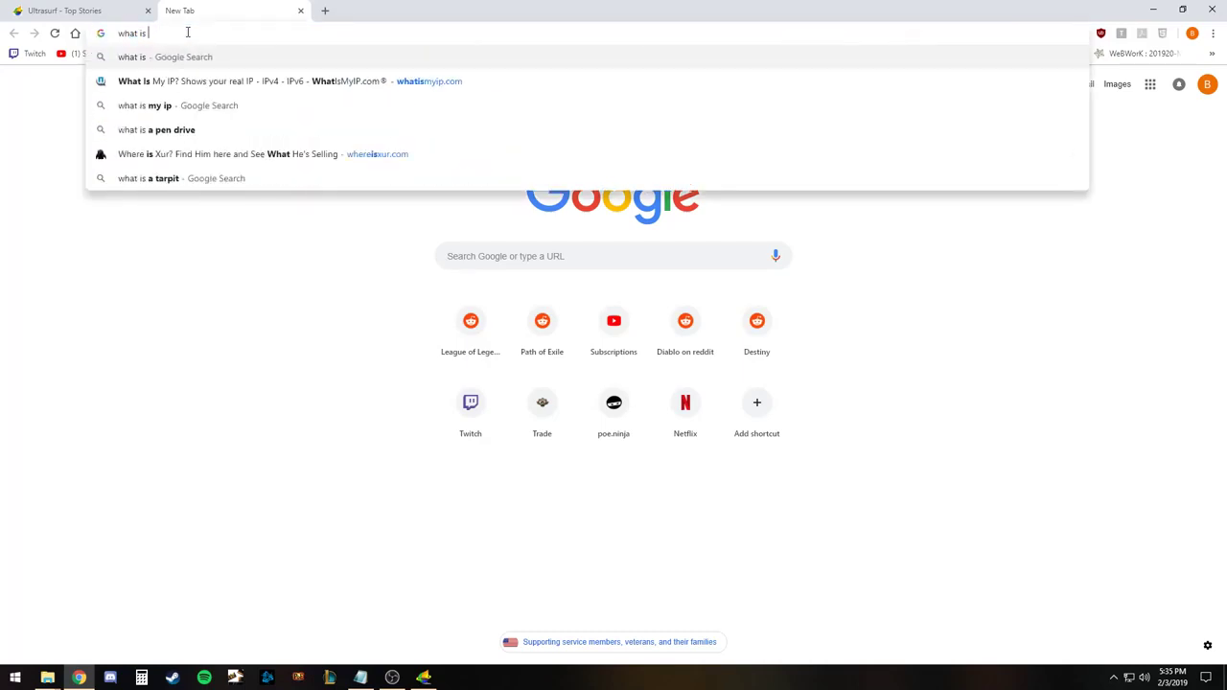
text(my)
key(Down)
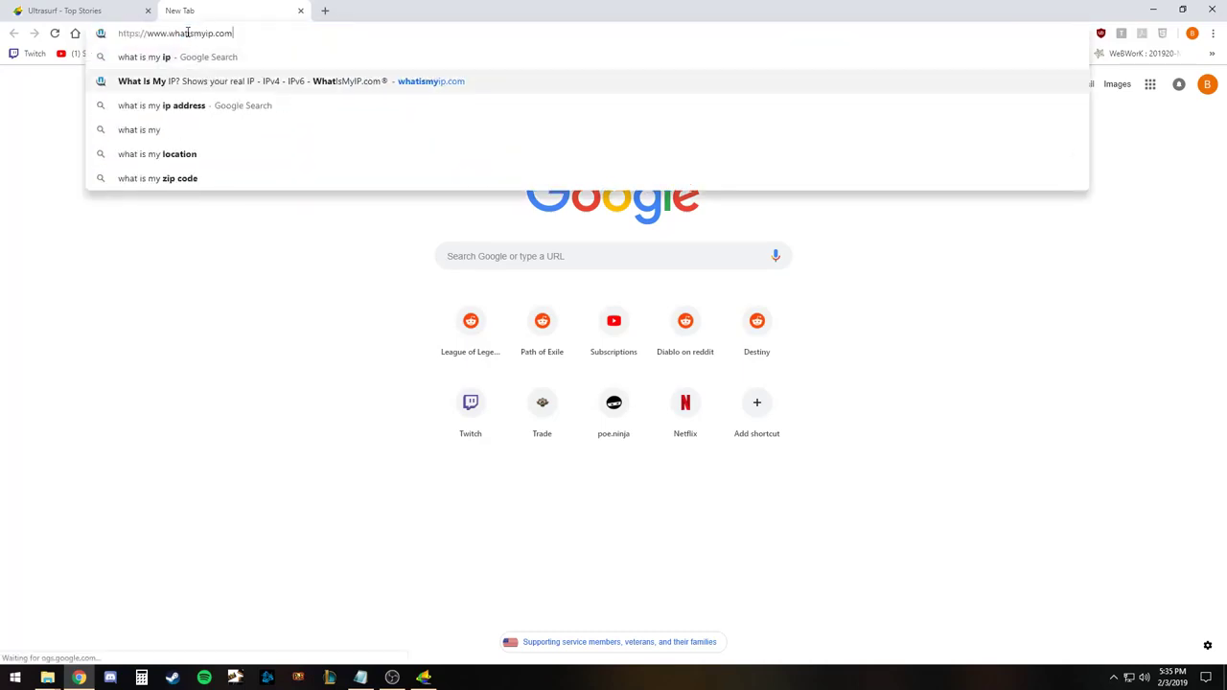
key(Return)
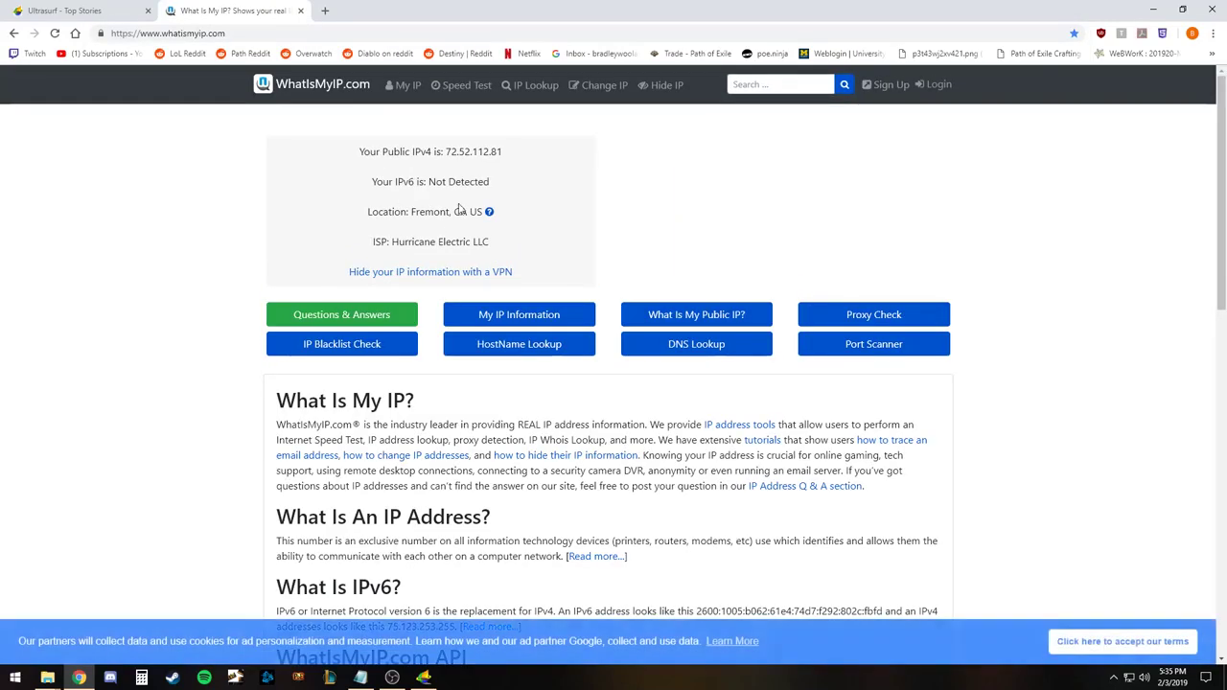
triple_click(499, 188)
click(496, 189)
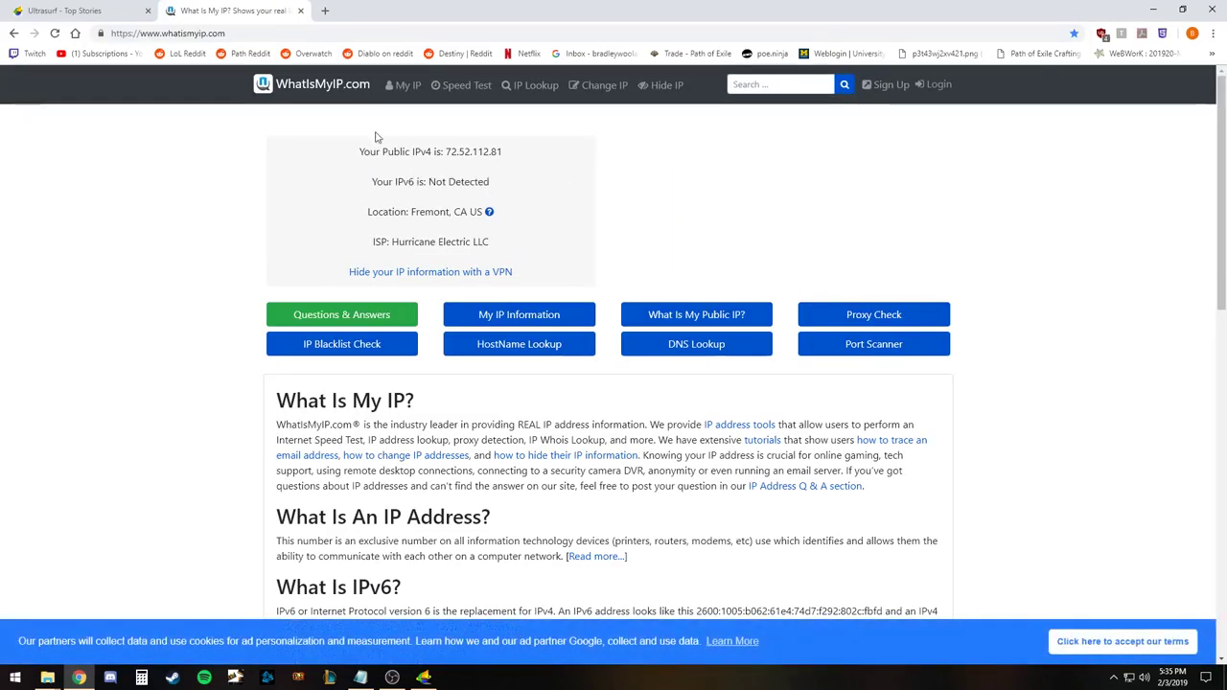
Examine the public IPv4 address, location and ISP reported on the whatismyip.com page
drag(502, 152, 451, 152)
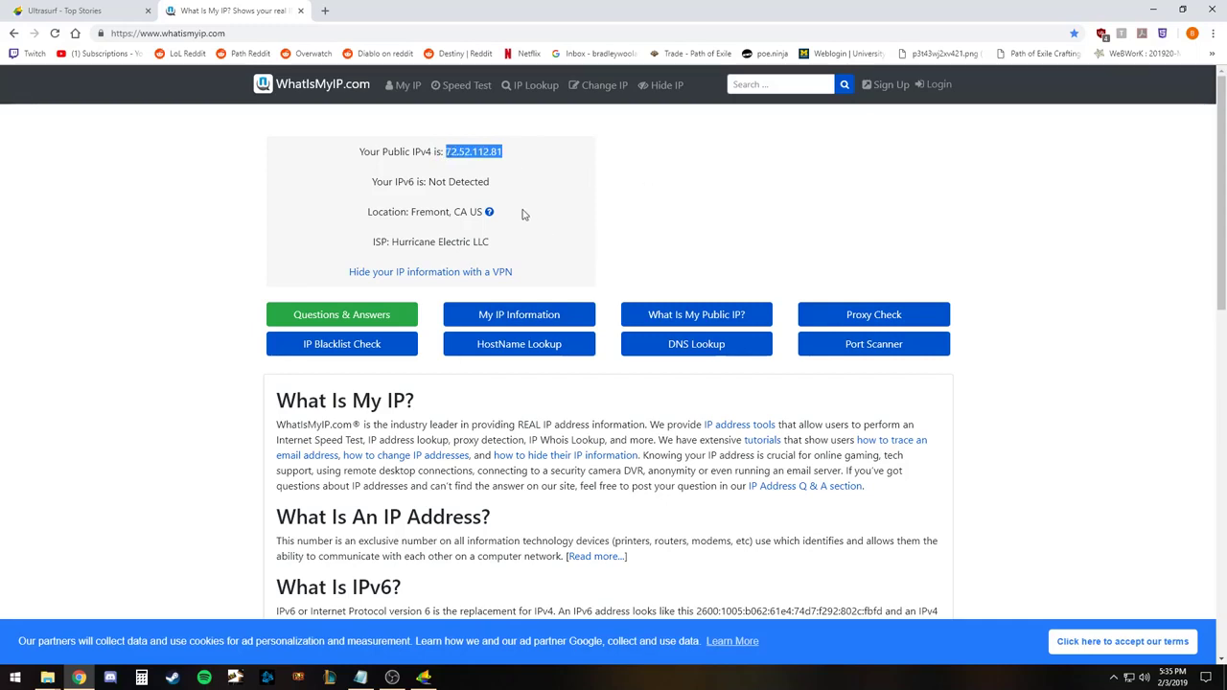
drag(523, 215, 403, 211)
click(547, 213)
mouse_move(521, 211)
mouse_down()
mouse_move(402, 212)
mouse_move(542, 211)
mouse_up()
drag(496, 246, 391, 245)
drag(497, 247, 516, 243)
triple_click(495, 246)
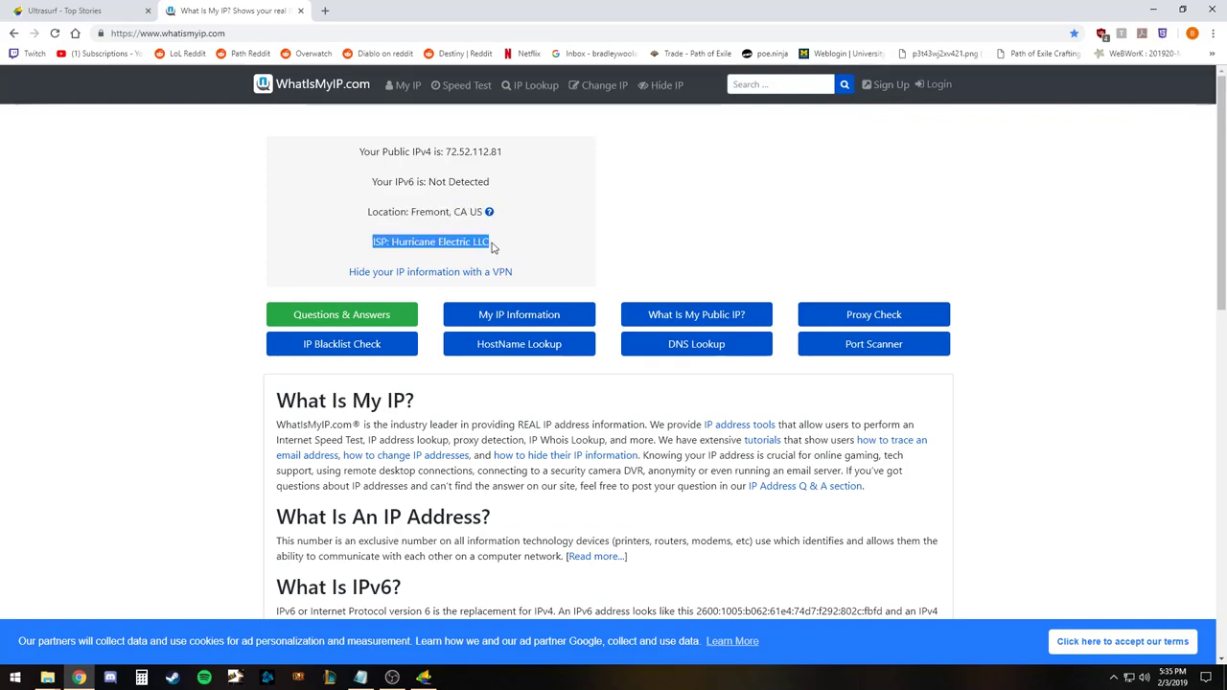
click(499, 244)
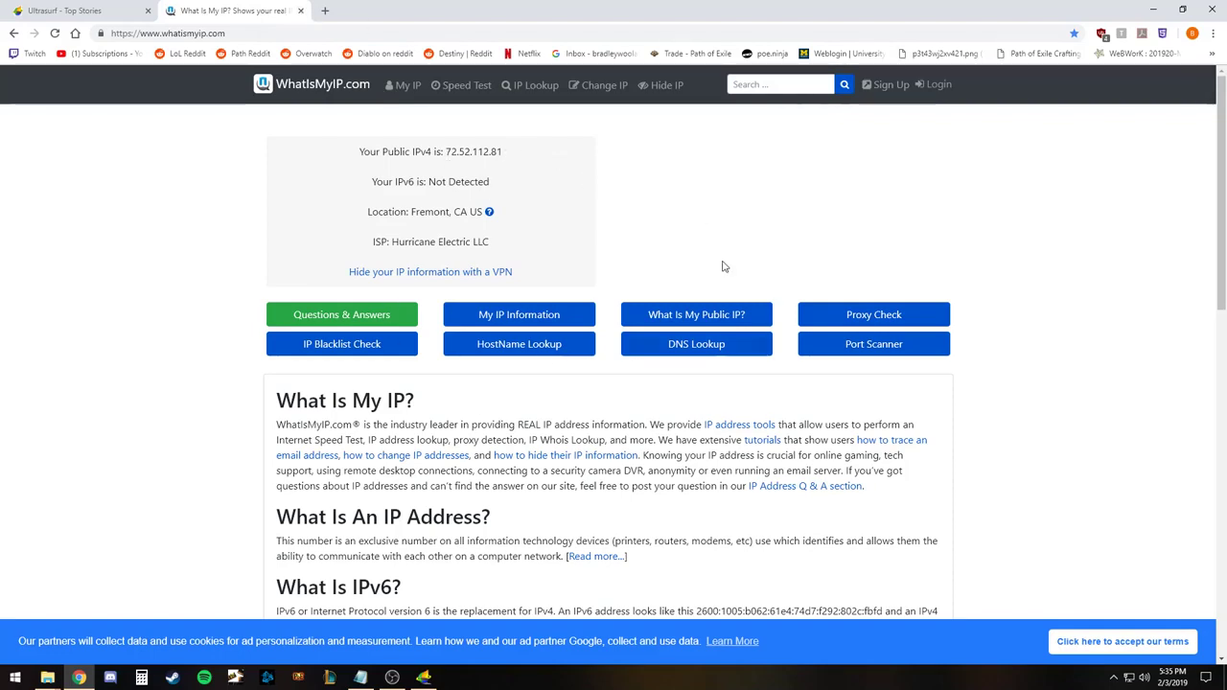
Copy the public IPv4 address shown on the whatismyip.com page
double_click(474, 151)
key(ctrl+c)
click(716, 165)
Exit UltraSurf and relaunch u1901.exe, move its window away from the screen corner, and minimize it after checking the server connection
click(423, 677)
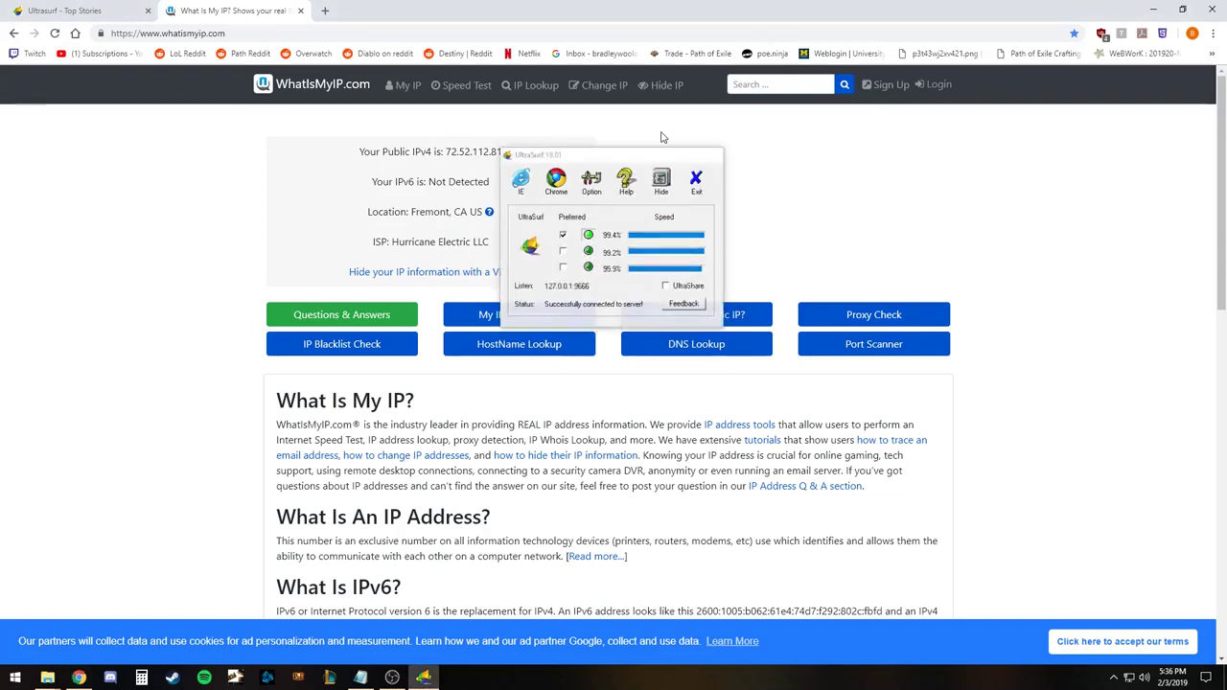
click(661, 135)
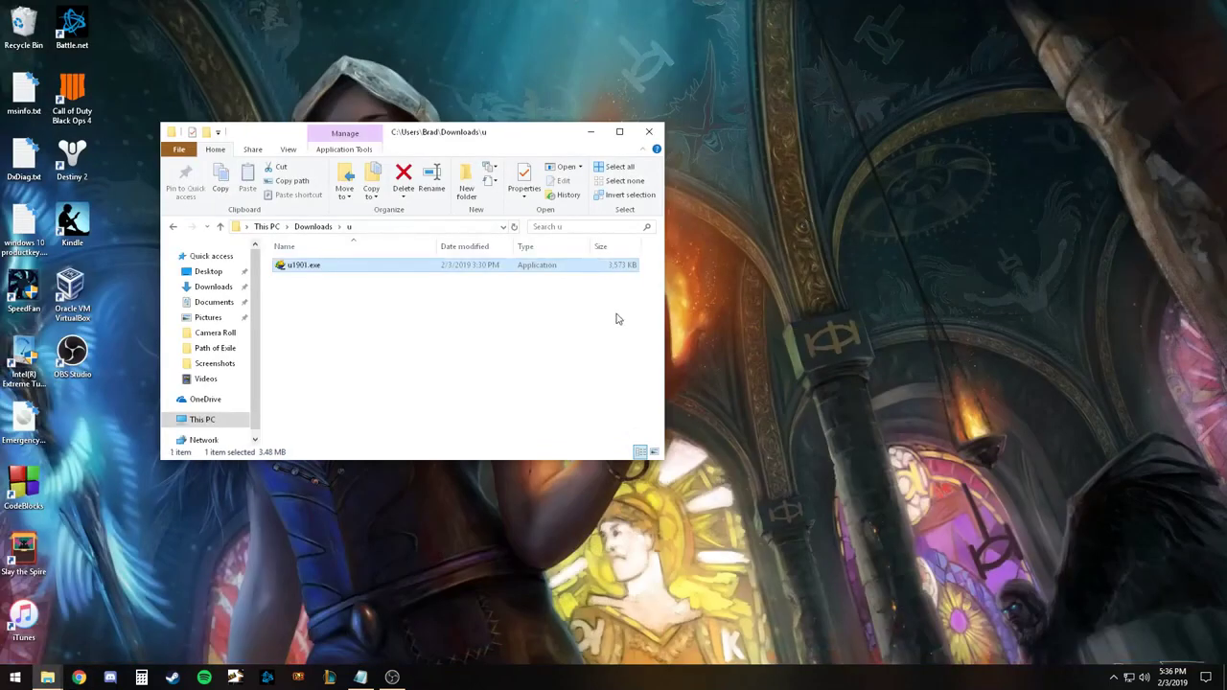
double_click(322, 274)
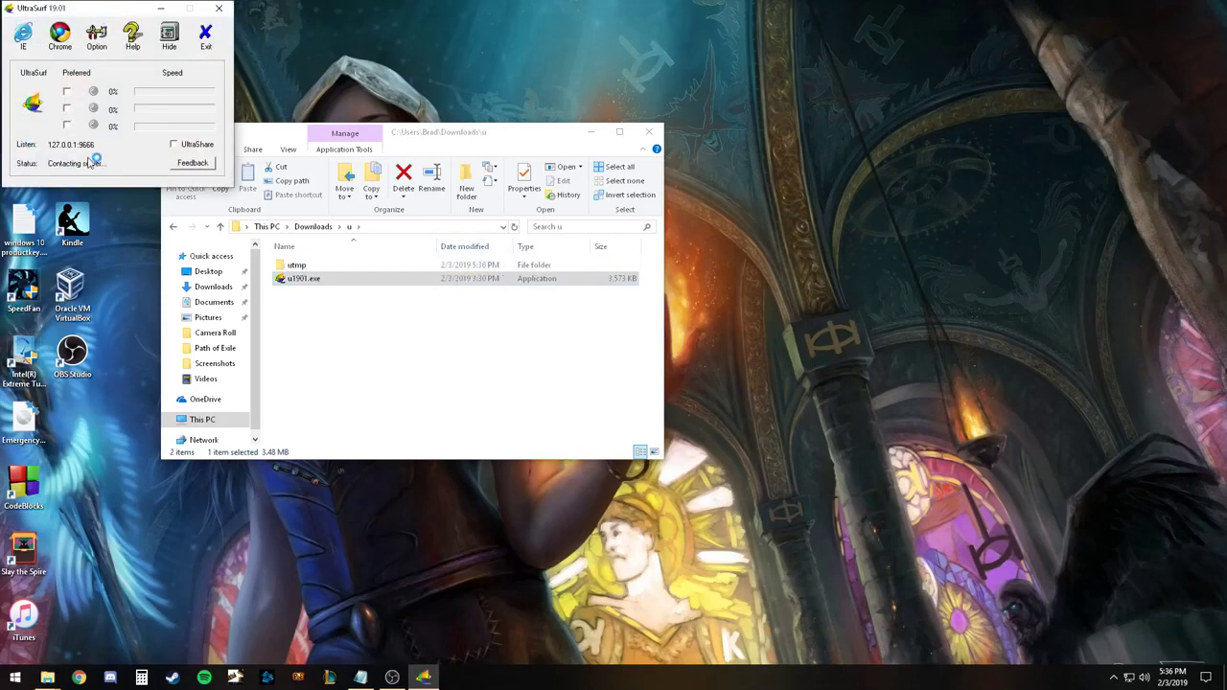
drag(102, 18, 540, 35)
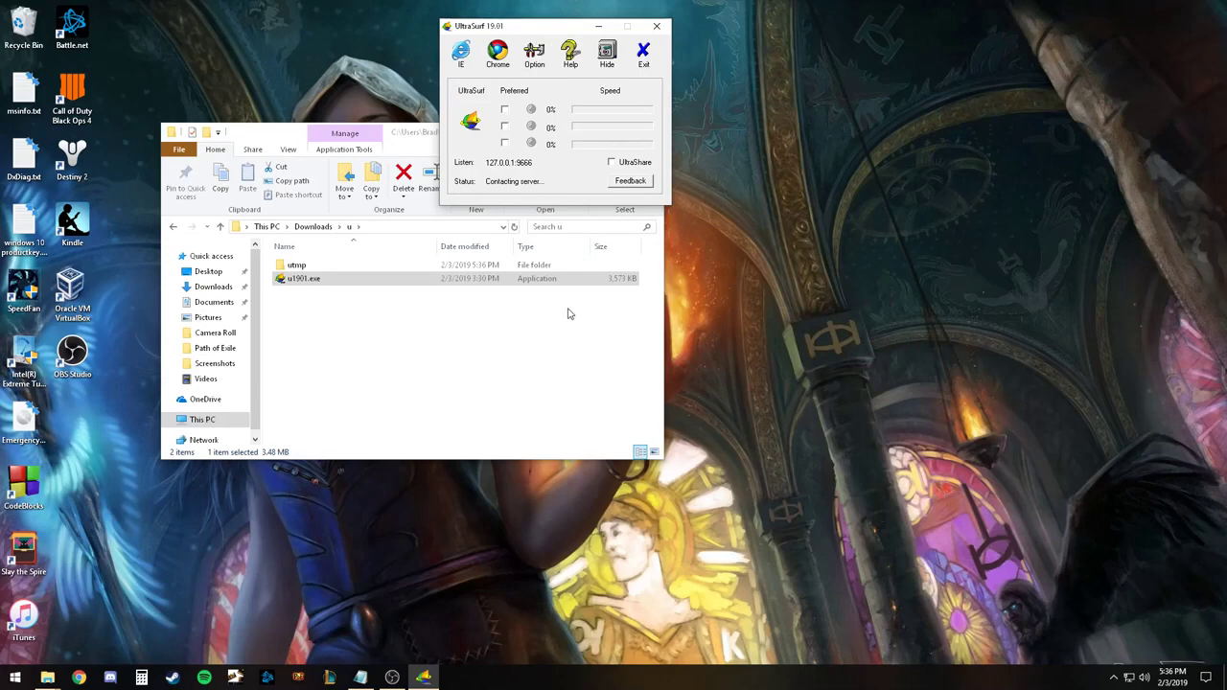
drag(508, 27, 522, 81)
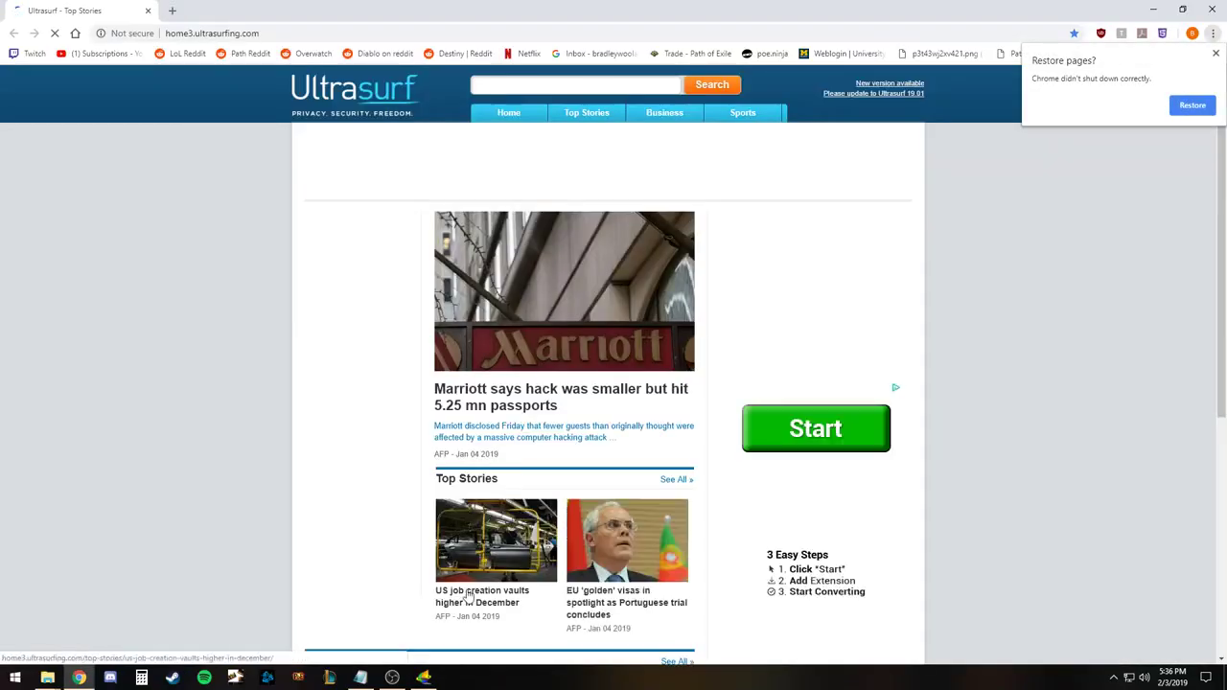
click(424, 678)
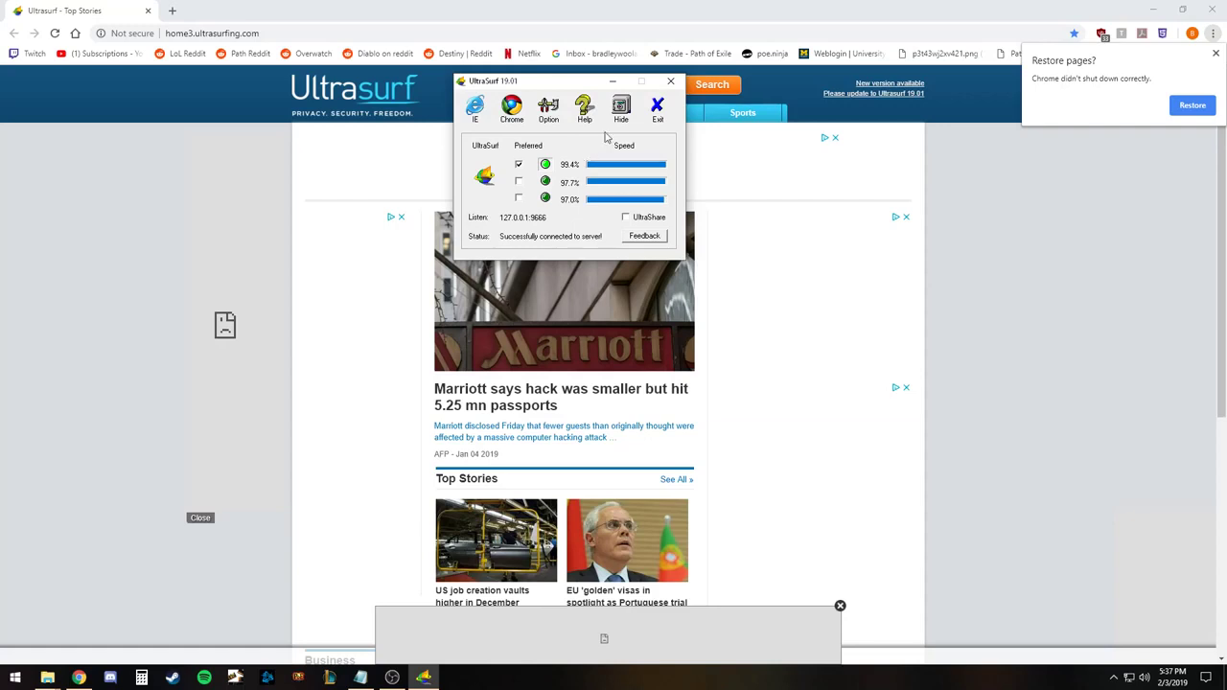
click(613, 81)
Load the bookmarked Overwatch subreddit in a new tab and close that tab
click(173, 10)
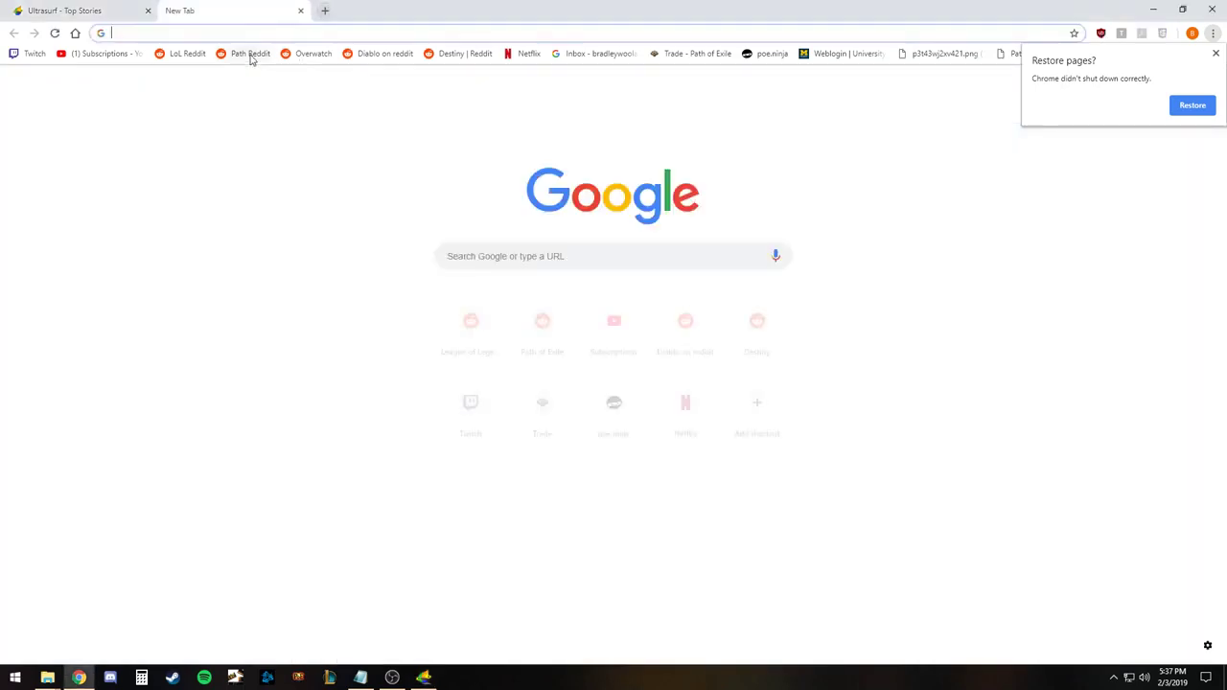
click(308, 54)
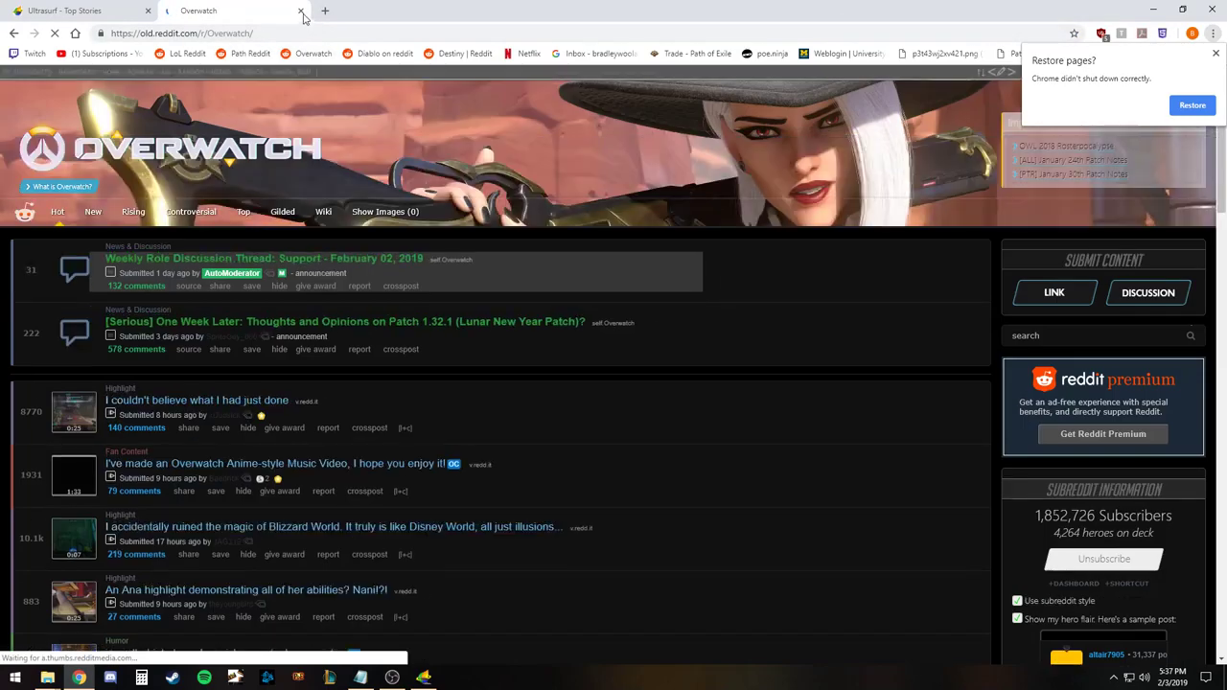
key(ctrl+w)
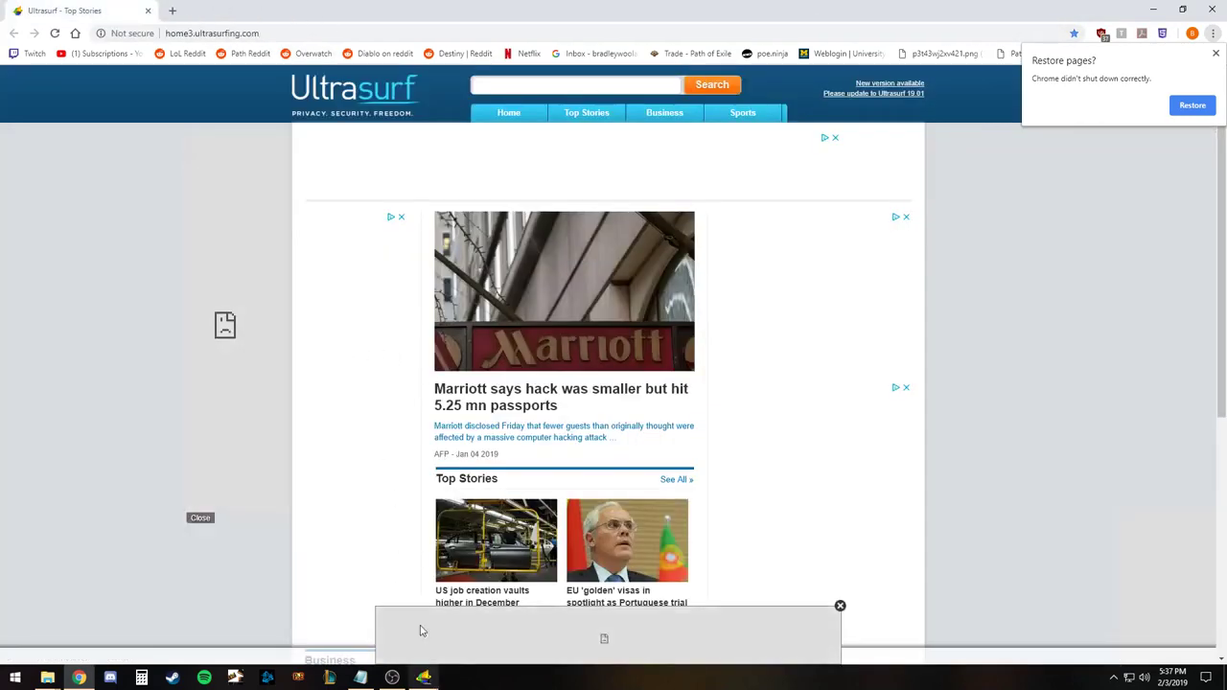
Load whatismyip.com in a new tab and check the public IPv4 address assigned by the restarted UltraSurf
click(173, 11)
text(what)
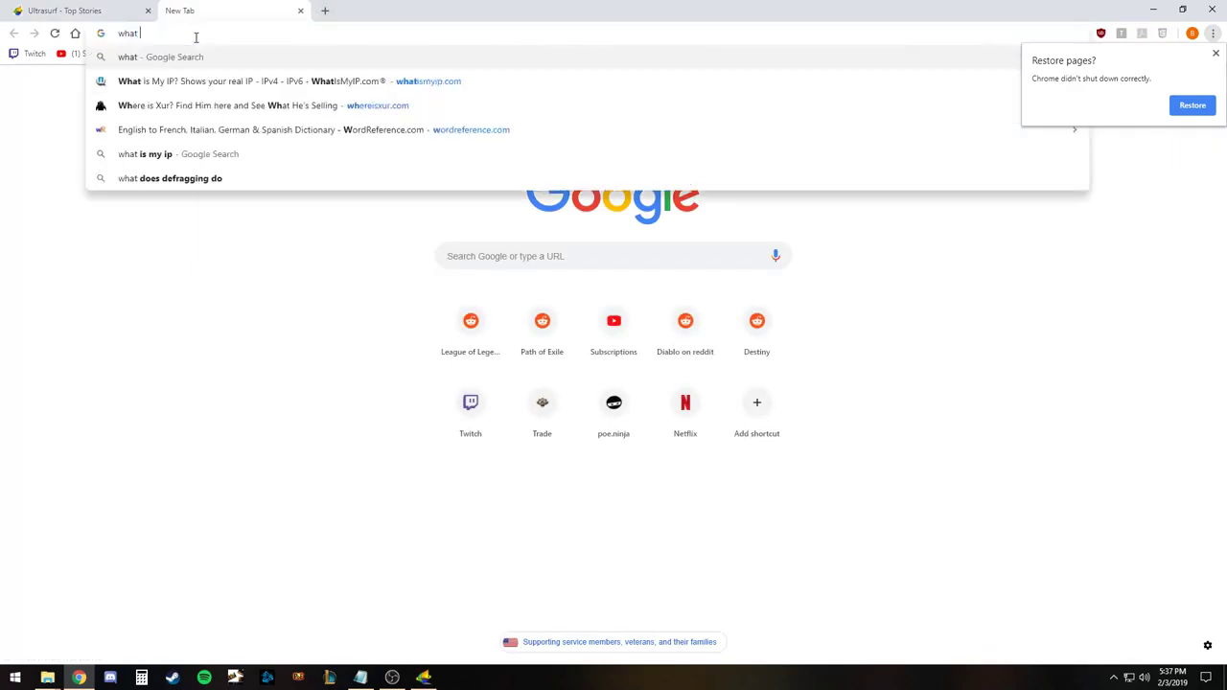
key(Down)
key(Return)
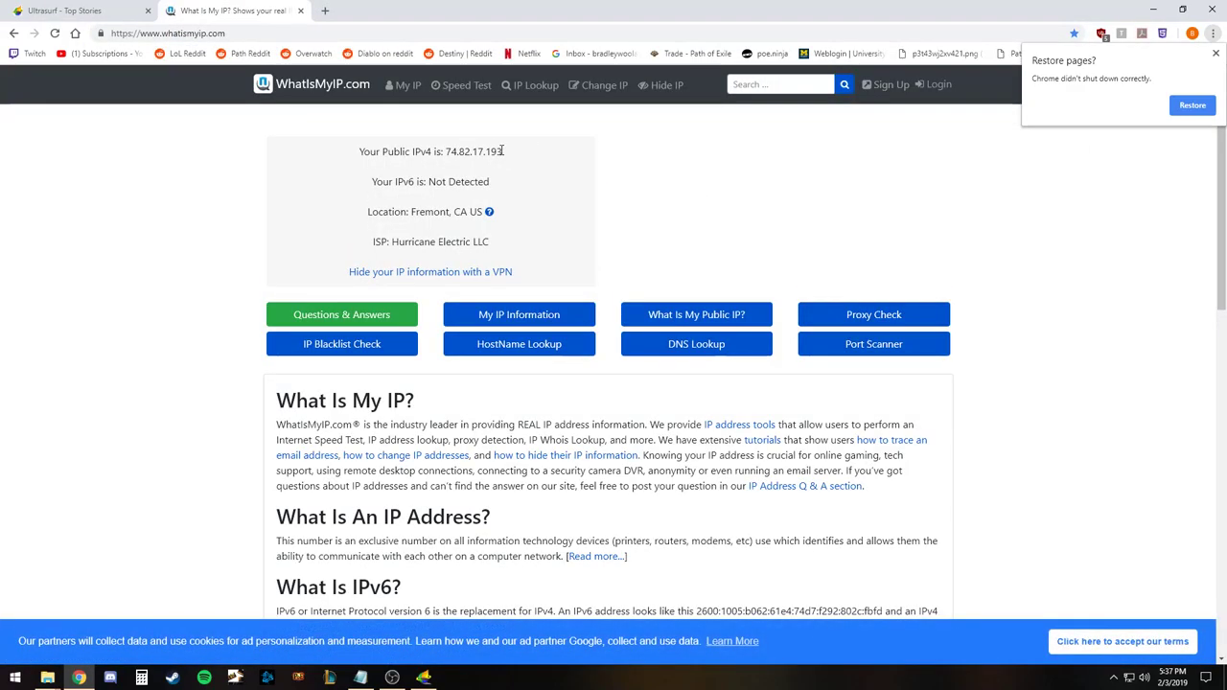
double_click(496, 152)
click(536, 158)
double_click(474, 151)
click(534, 158)
Paste the copied IP address into the address bar and compare it with the public IPv4 address on the page
click(228, 34)
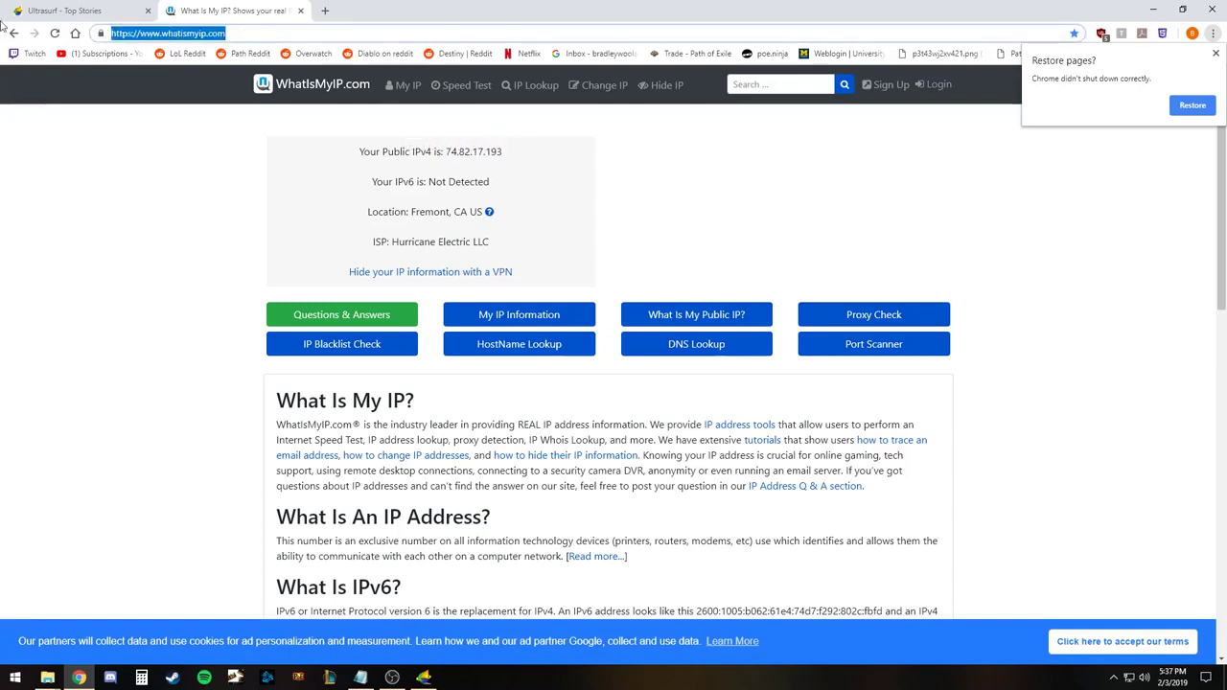
key(ctrl+v)
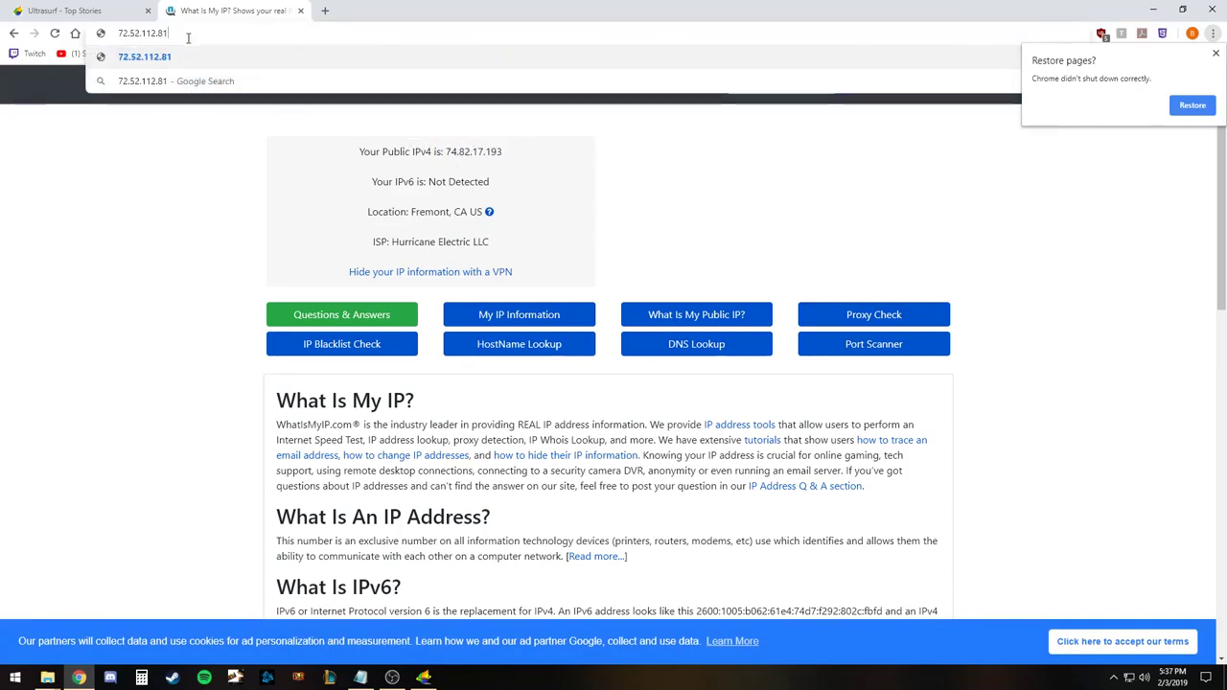
key(ctrl+a)
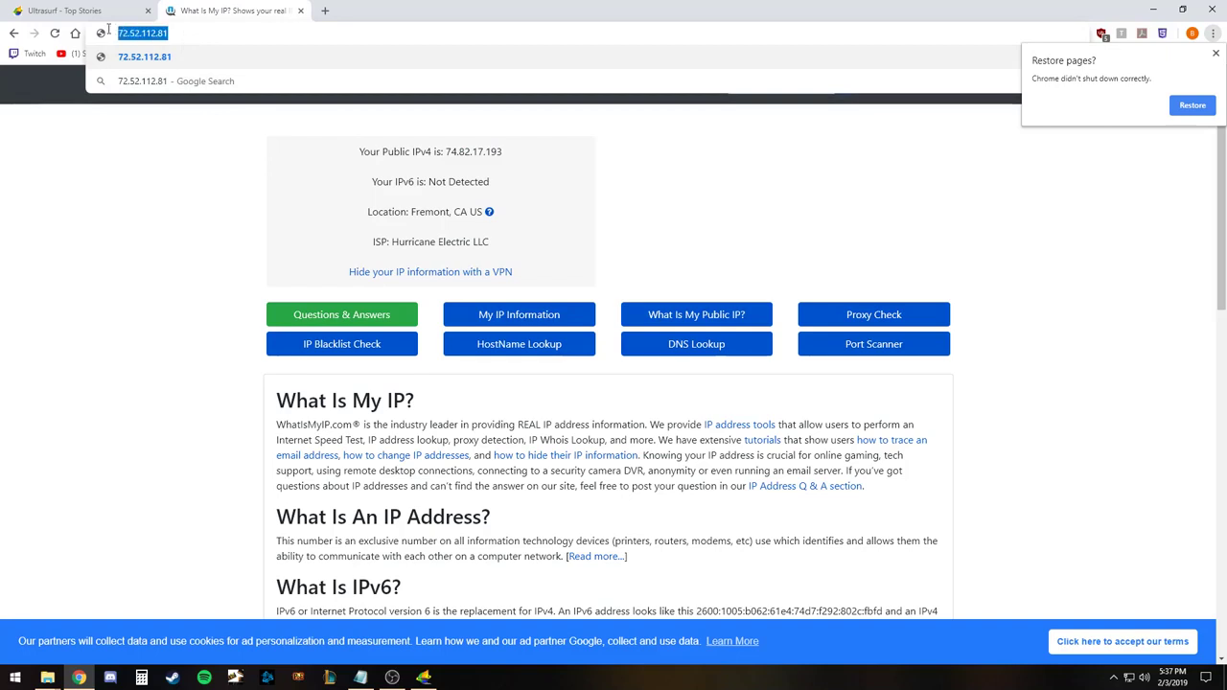
click(509, 158)
drag(508, 158, 451, 151)
click(542, 156)
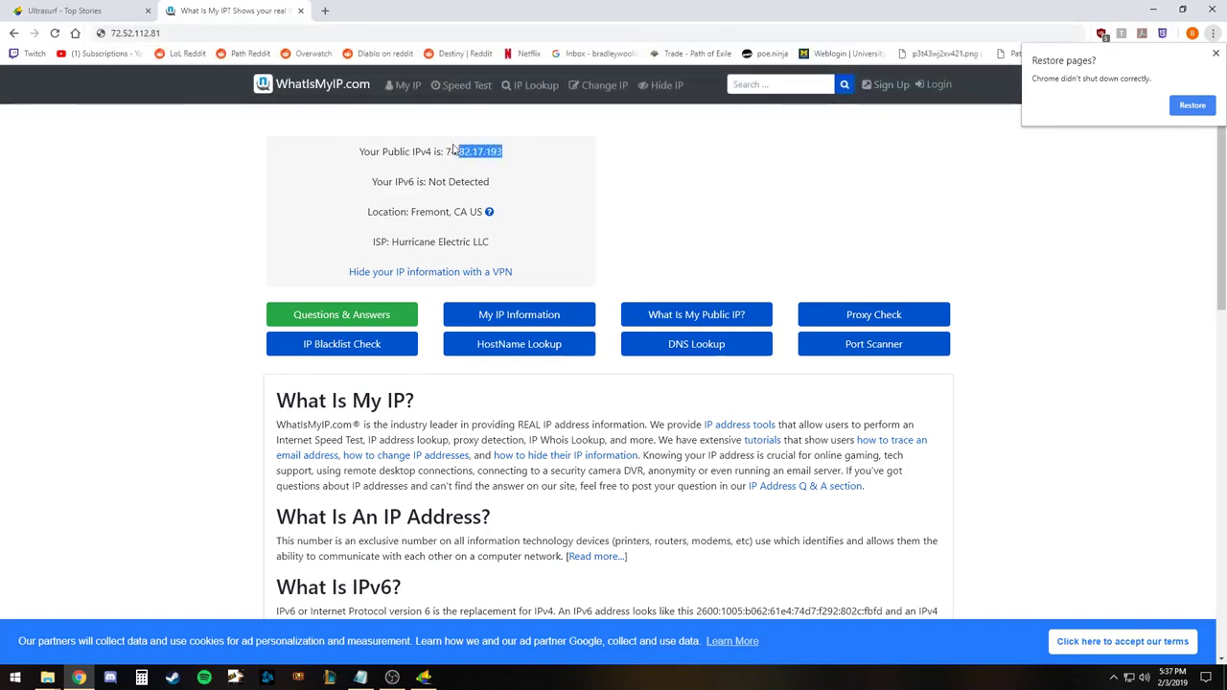
click(562, 151)
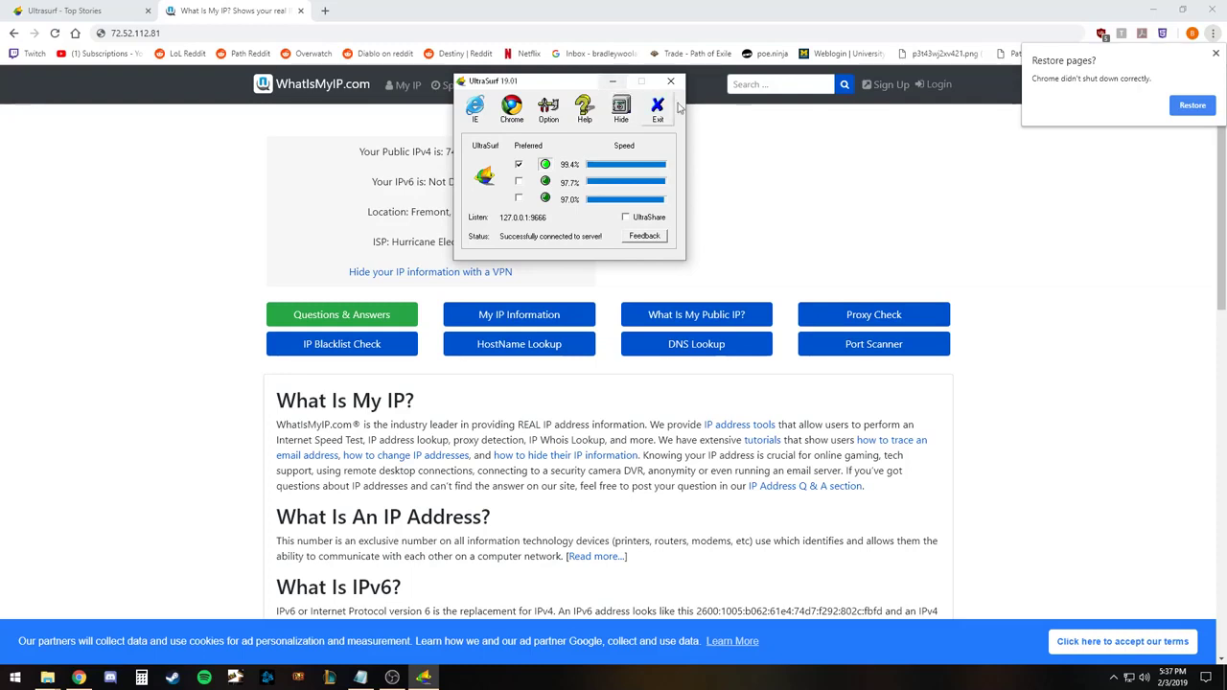
Dismiss the restore-pages prompt, minimize Chrome, and place the Downloads\u folder and UltraSurf windows side by side
drag(534, 85, 621, 128)
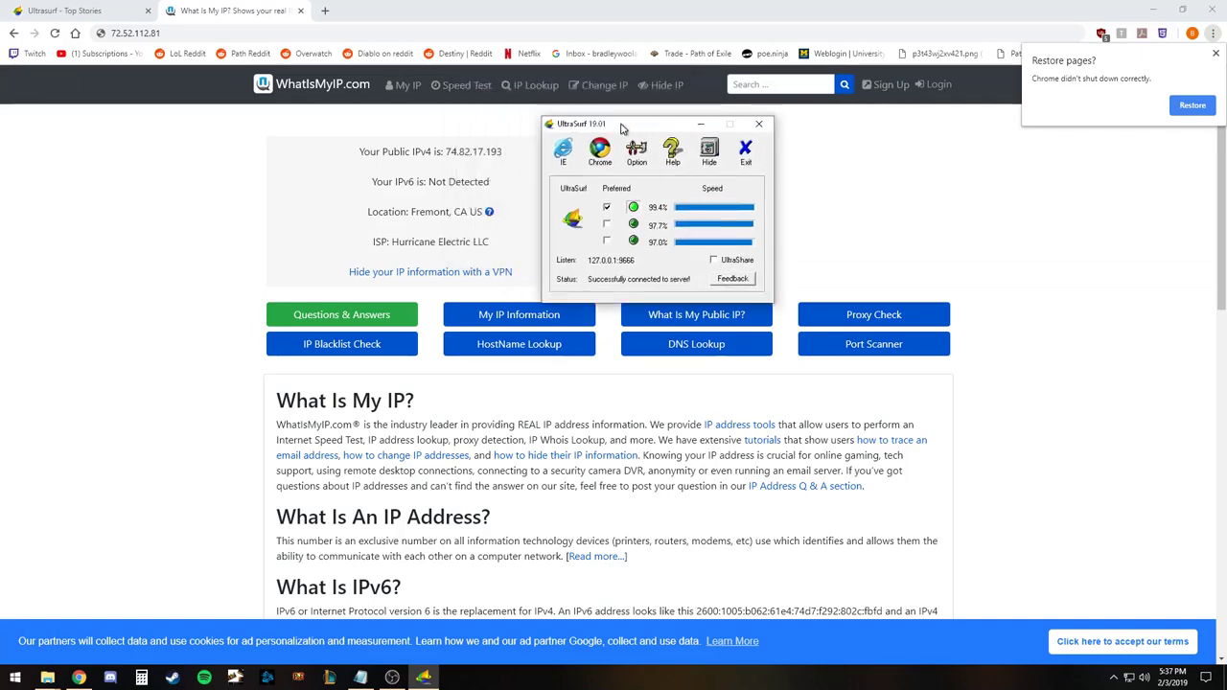
click(1215, 54)
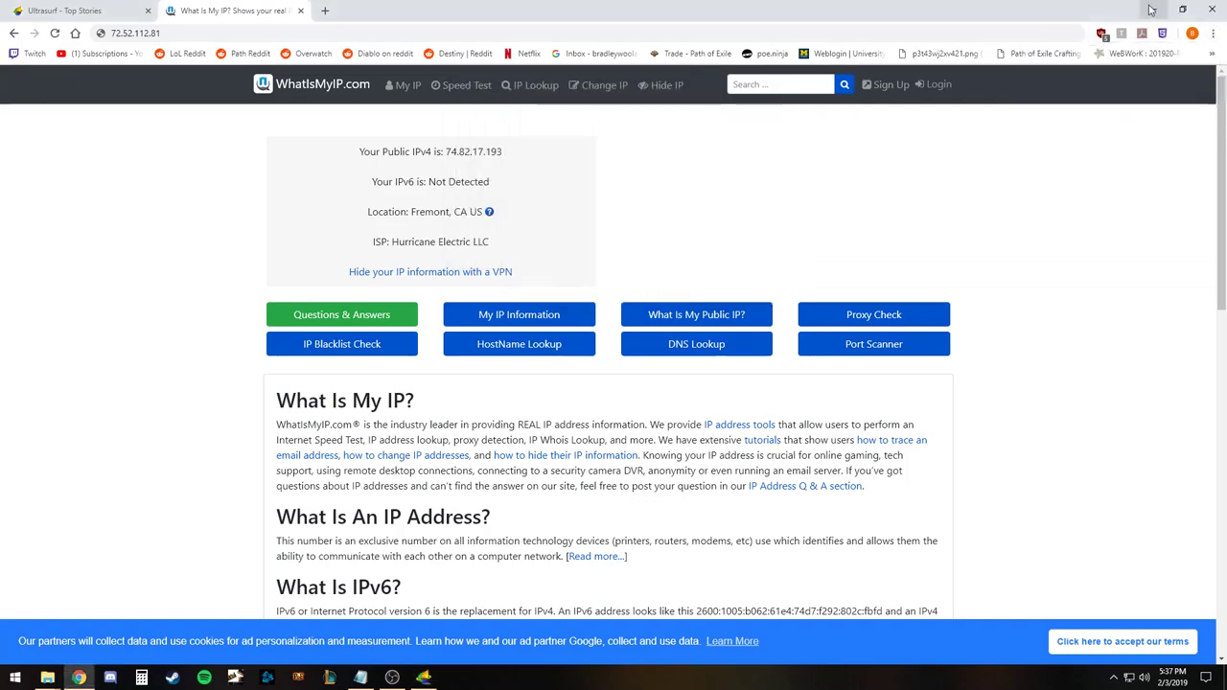
click(1153, 9)
drag(480, 134, 351, 144)
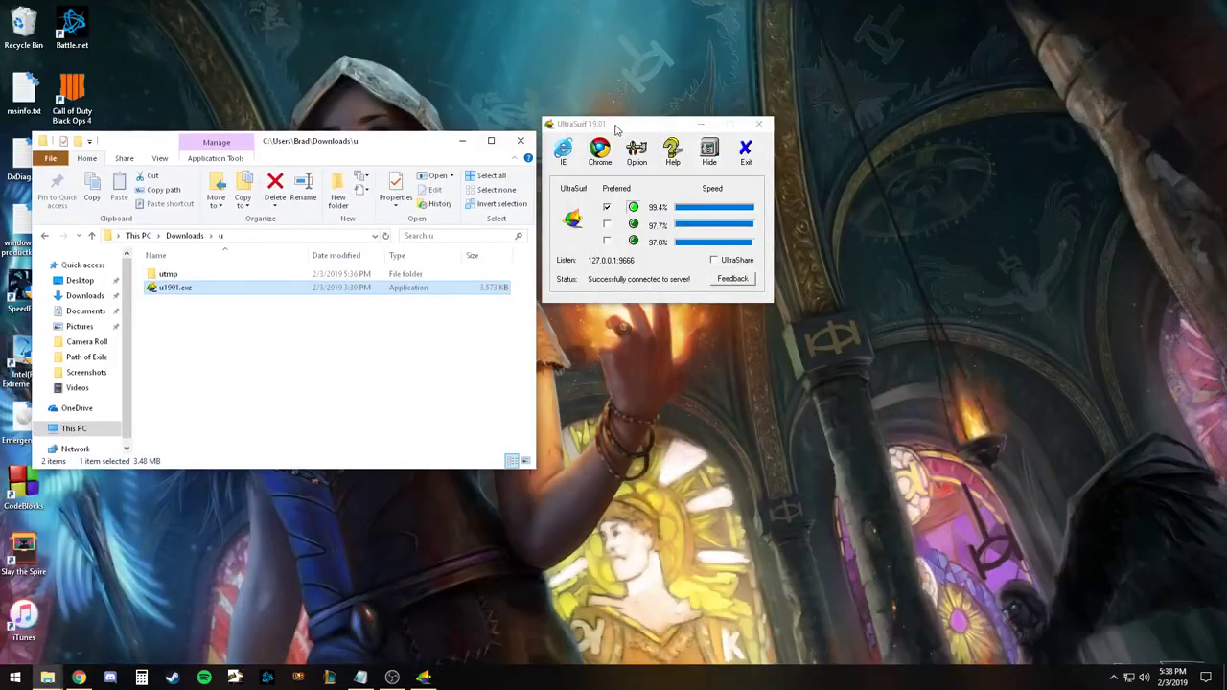
mouse_move(618, 130)
mouse_down()
mouse_move(613, 152)
mouse_move(617, 142)
mouse_up()
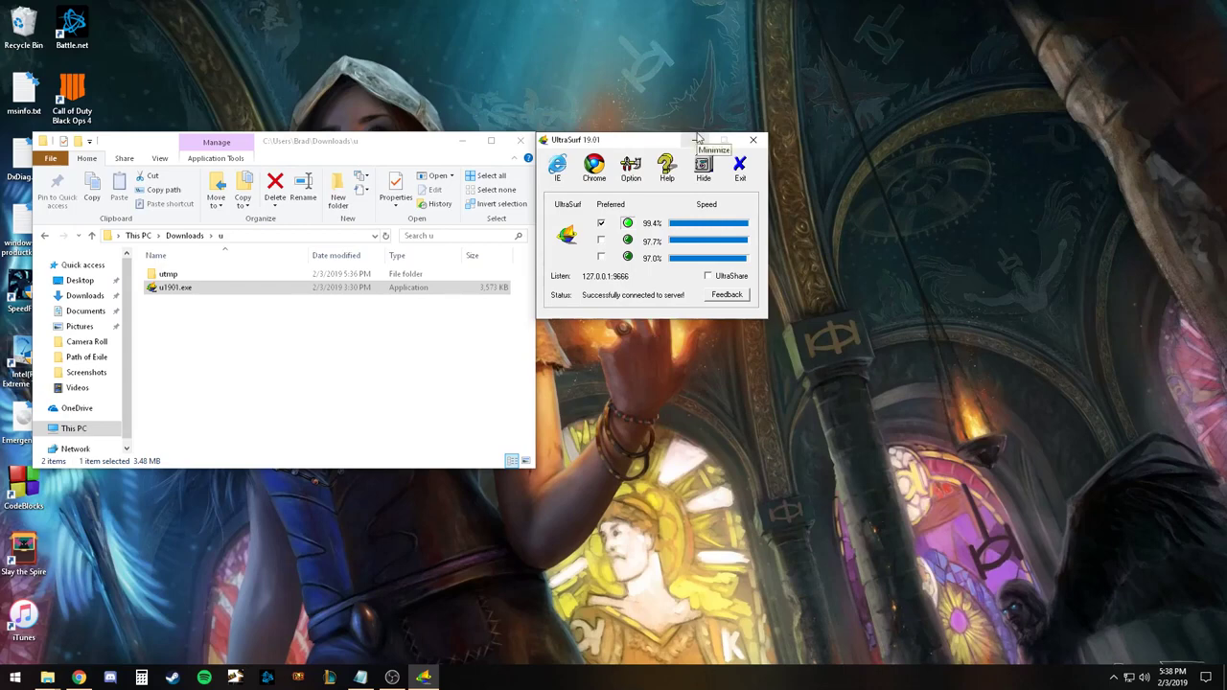
drag(654, 142, 659, 144)
mouse_move(643, 147)
mouse_down()
mouse_move(675, 141)
mouse_move(633, 147)
mouse_move(644, 145)
mouse_up()
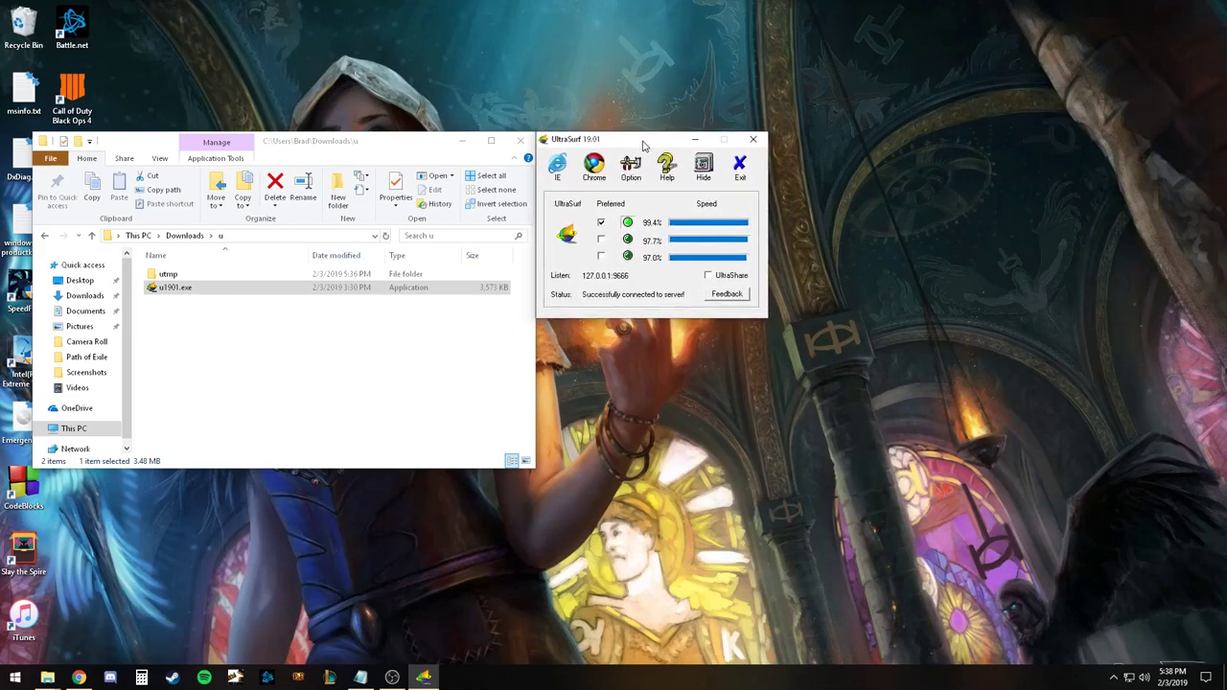
key(Escape)
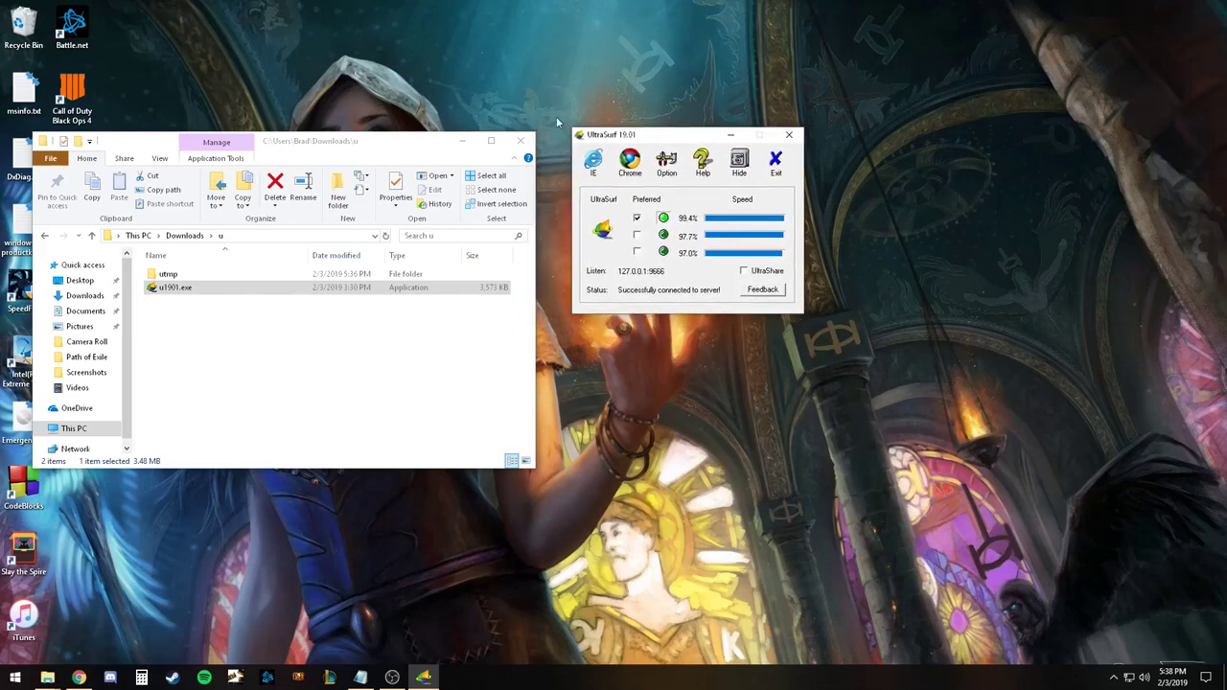
drag(673, 140, 669, 148)
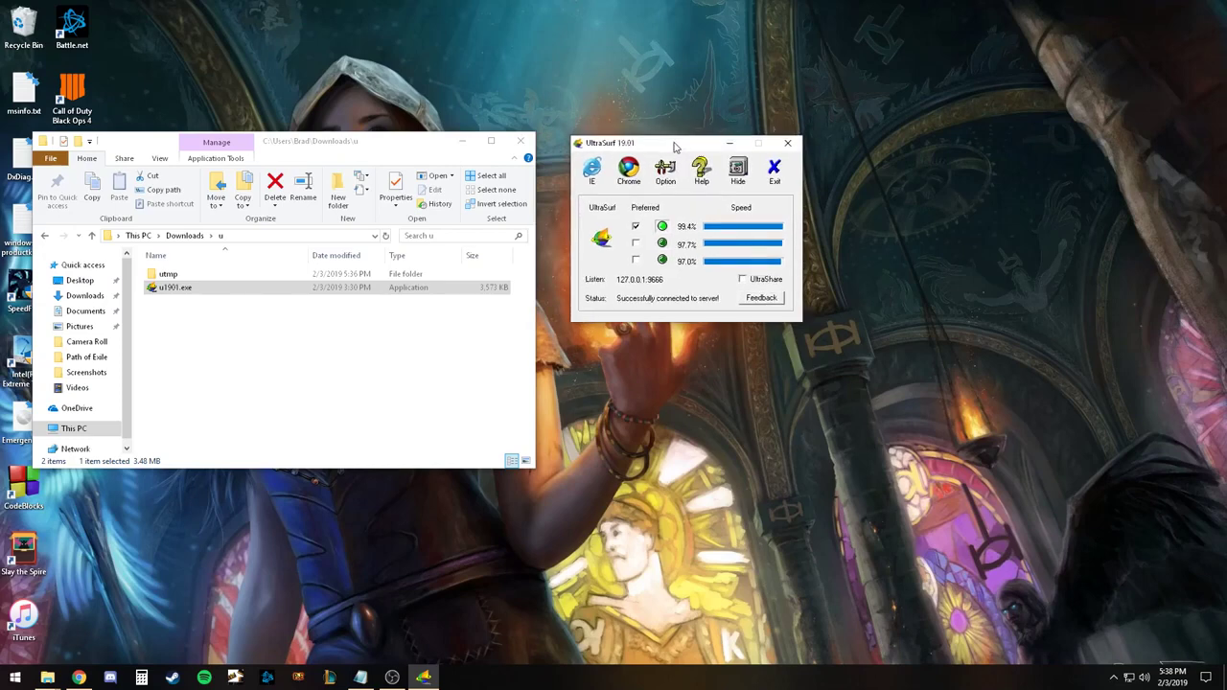
drag(675, 146, 639, 147)
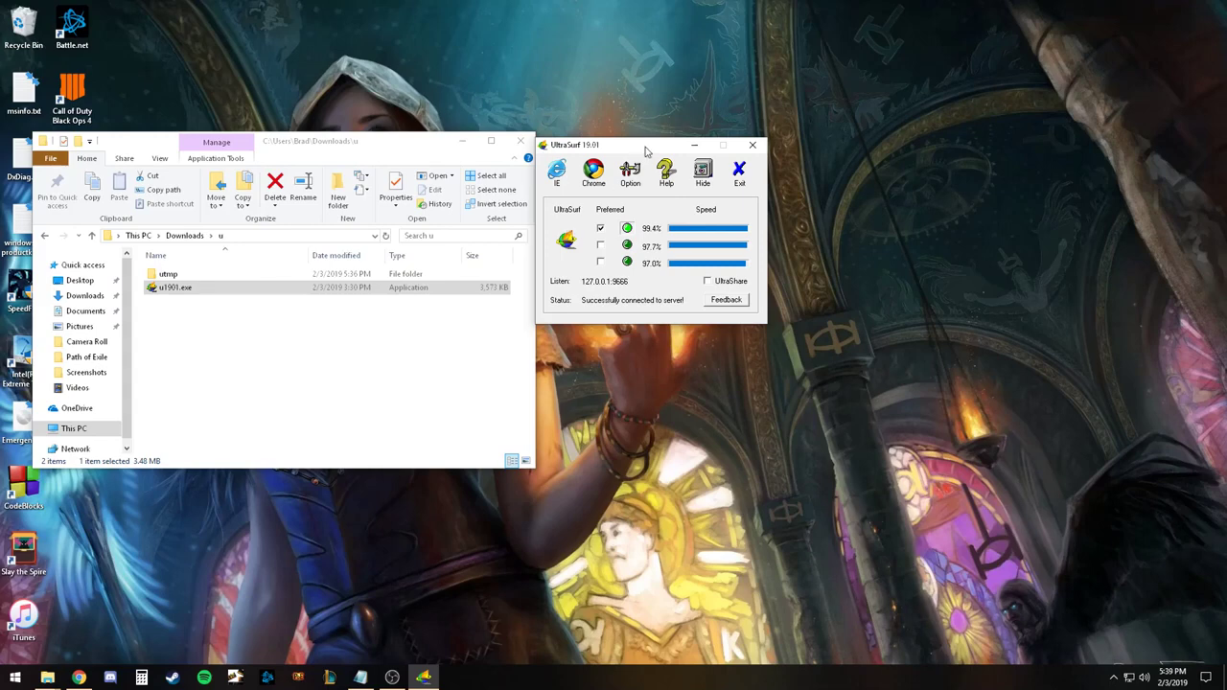
drag(645, 150, 761, 143)
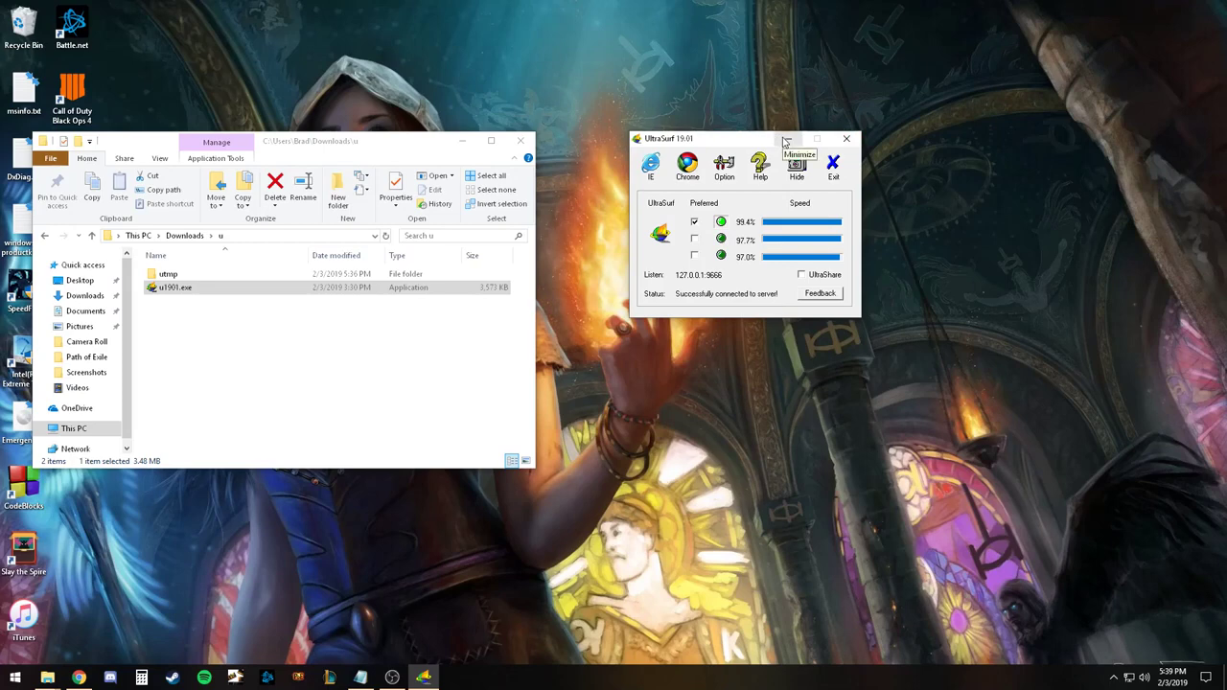
drag(733, 144, 640, 150)
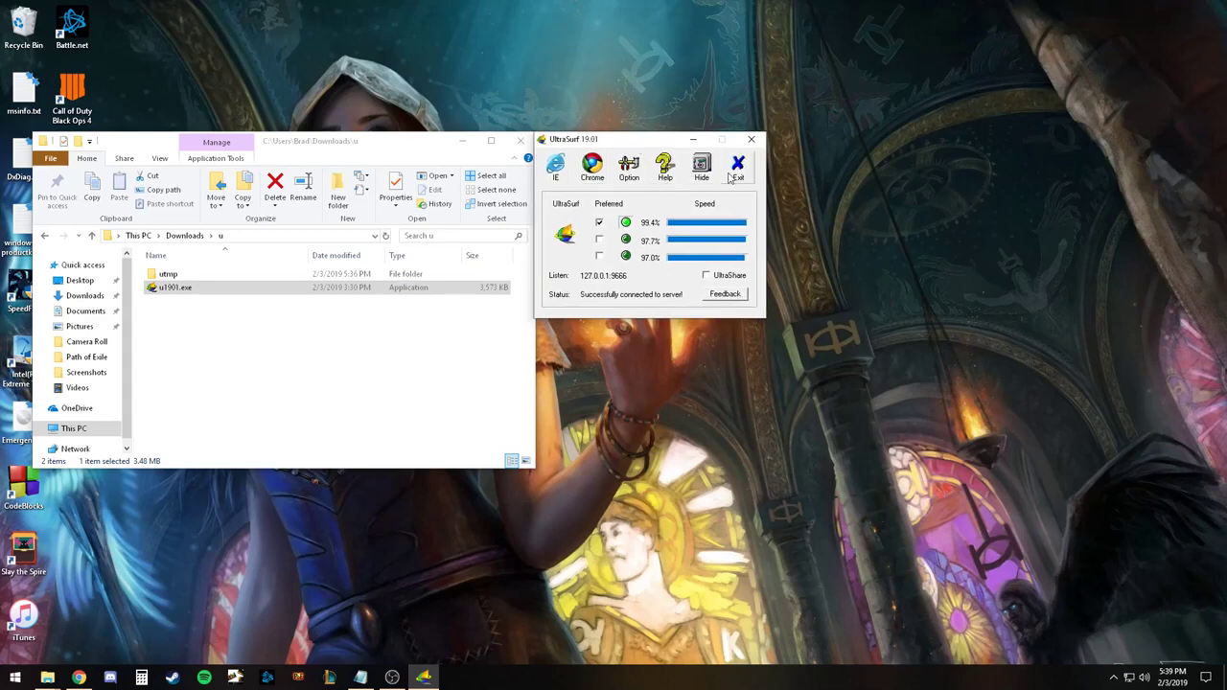
Review UltraSurf's Options dialog and its help page, closing each one after reading
click(628, 168)
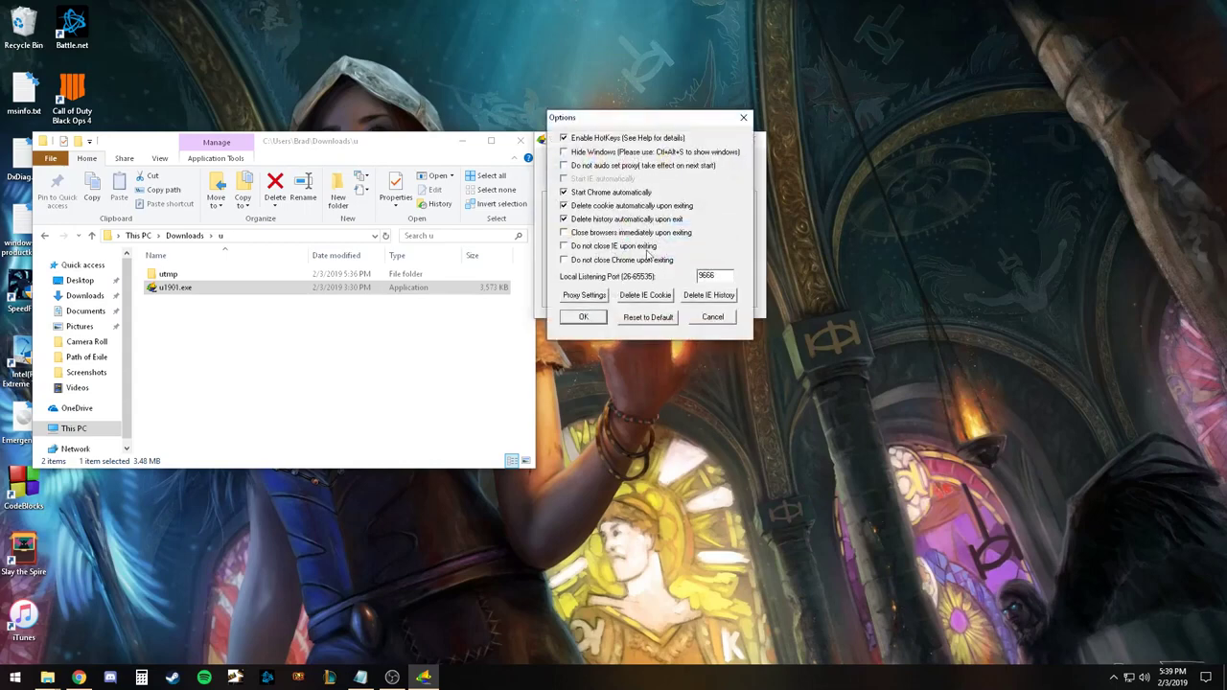
click(743, 117)
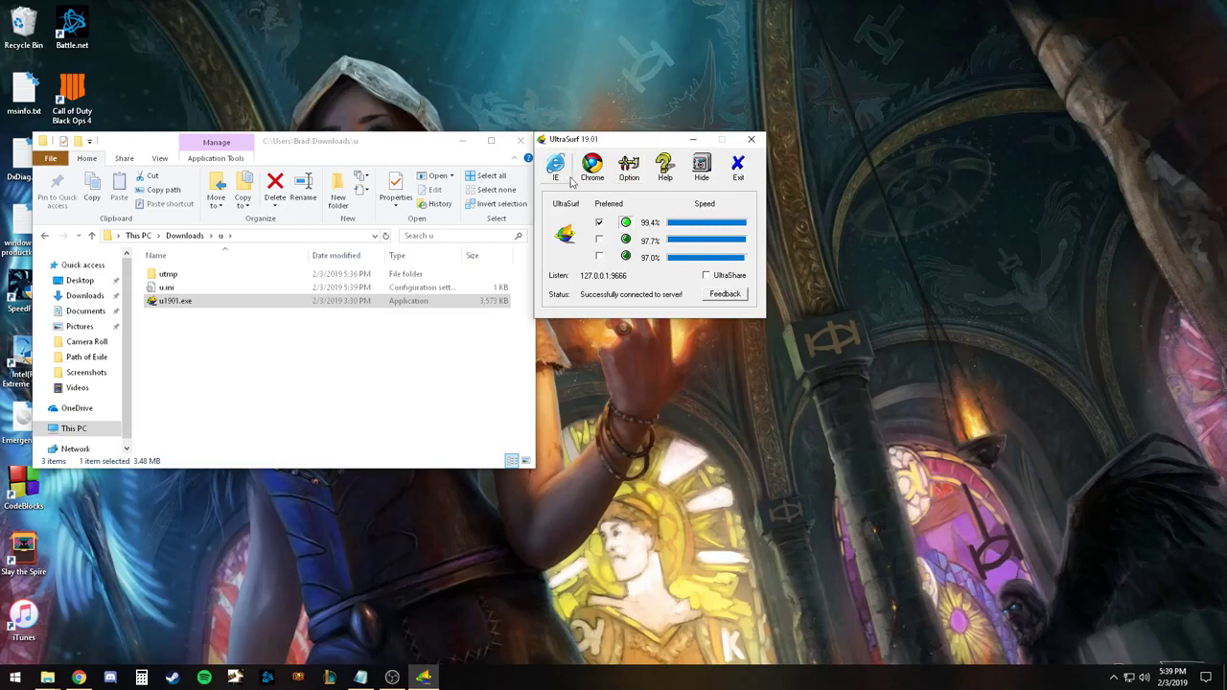
click(664, 168)
scroll(762, 172, down, 4)
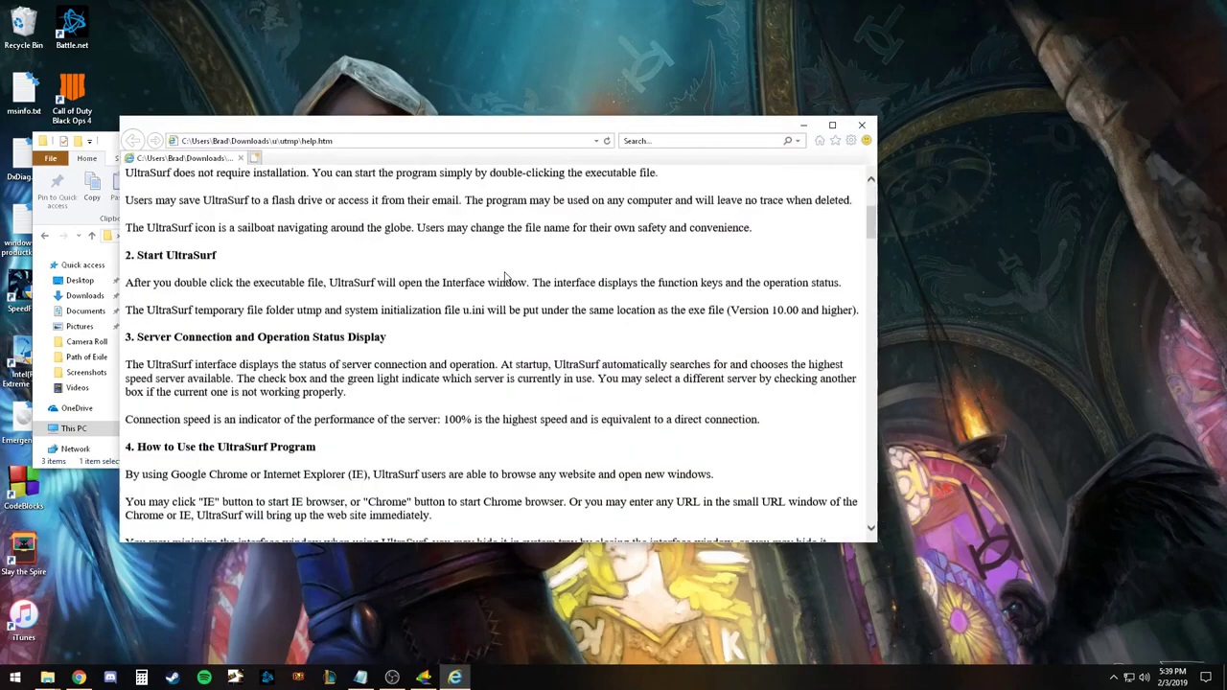
scroll(762, 172, up, 2)
click(862, 124)
mouse_move(617, 144)
mouse_down()
mouse_move(655, 145)
mouse_move(629, 146)
mouse_up()
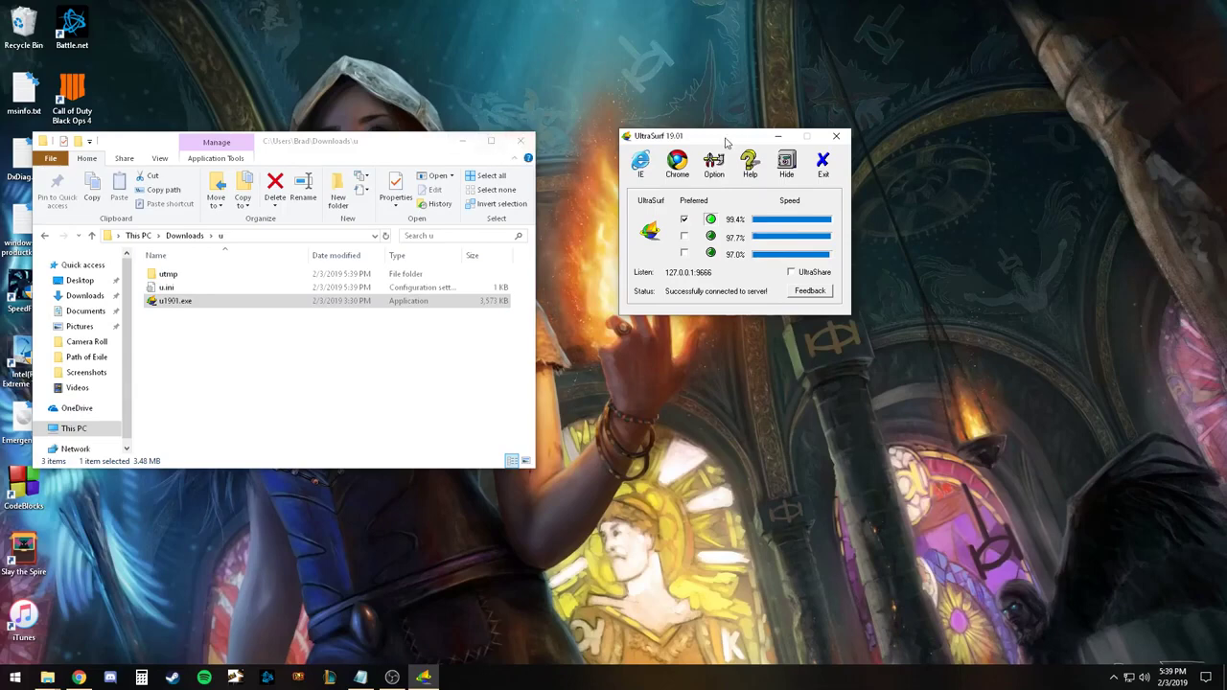
drag(726, 142, 652, 144)
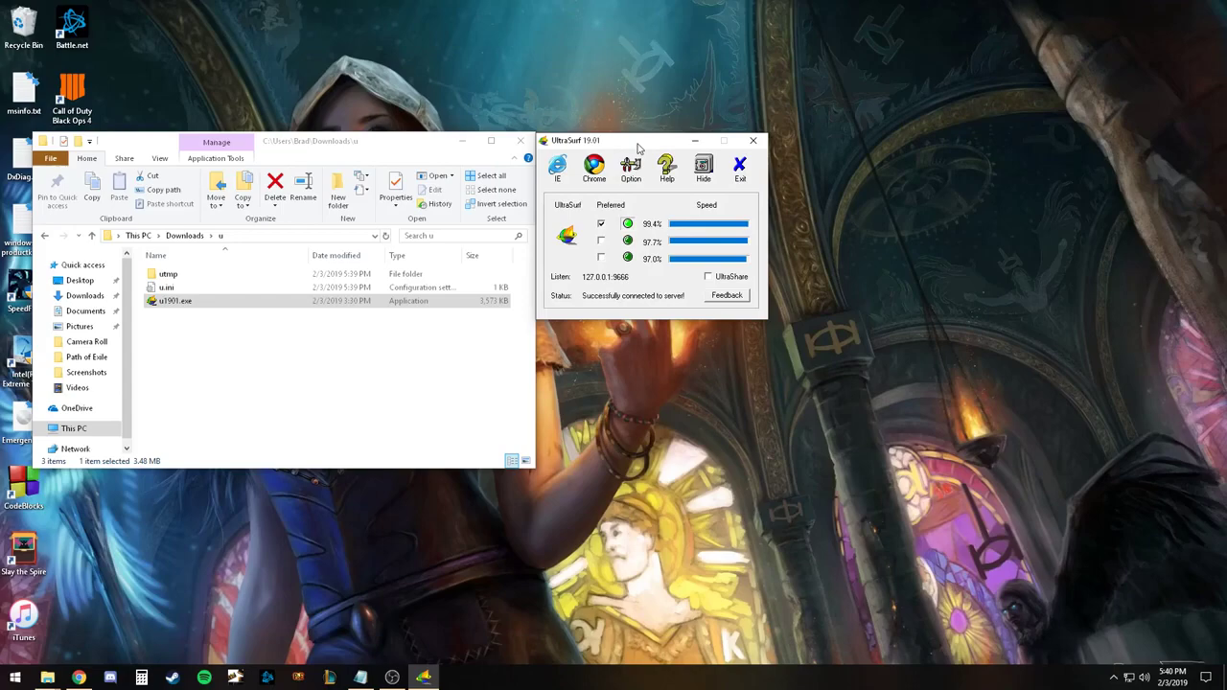
Bring Chrome back up and check the location reported on the whatismyip.com page
click(78, 677)
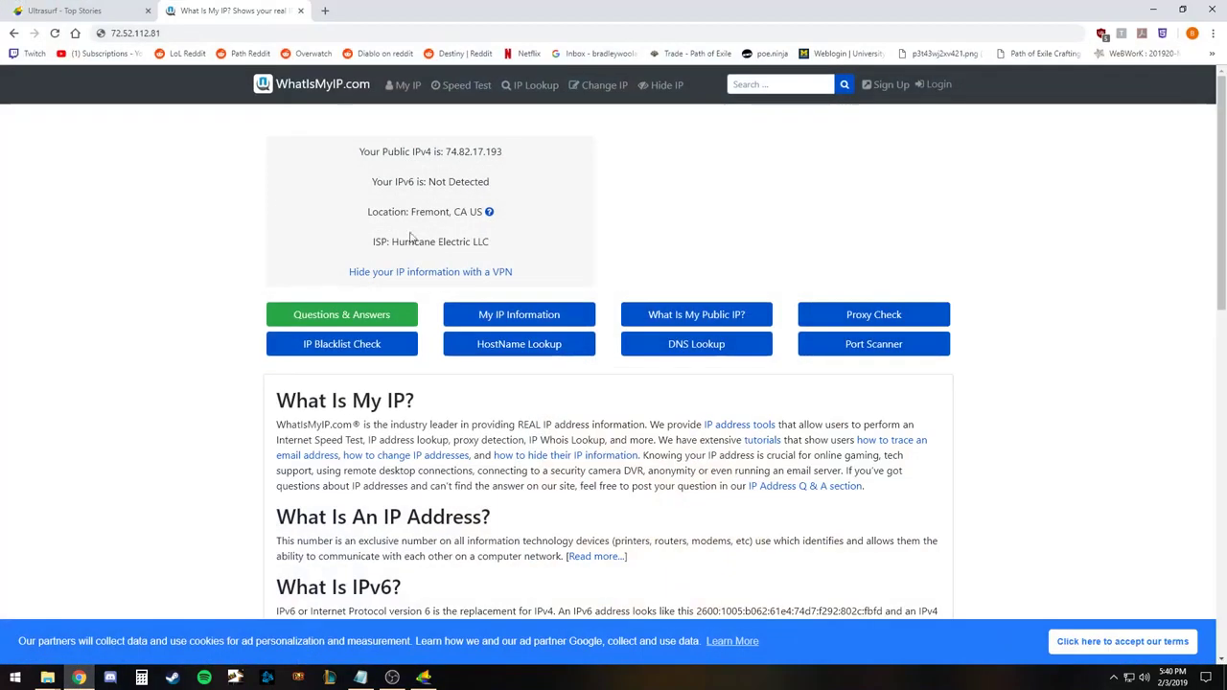
drag(494, 213, 388, 213)
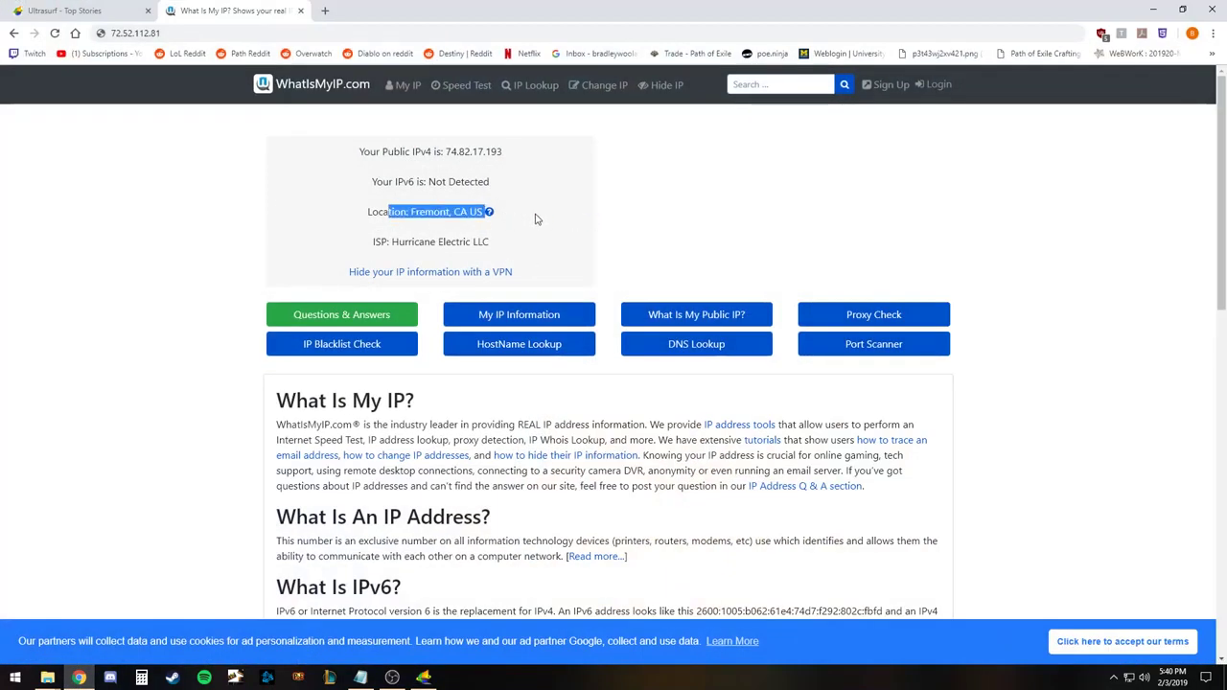
click(619, 214)
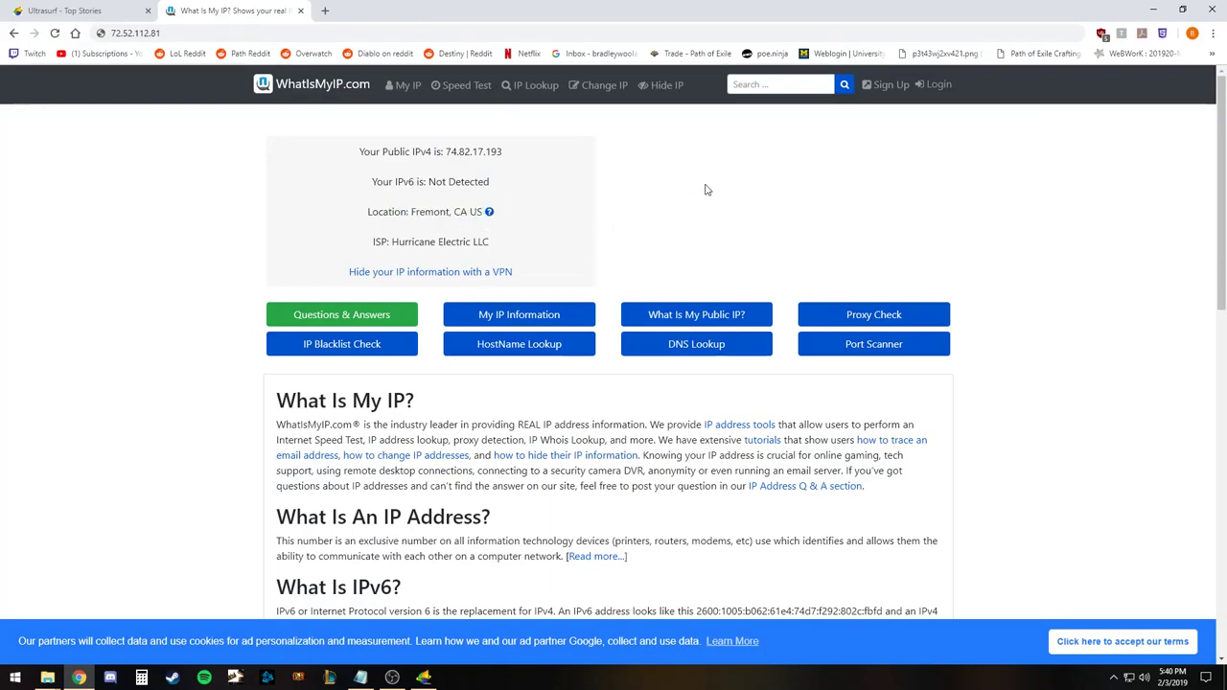